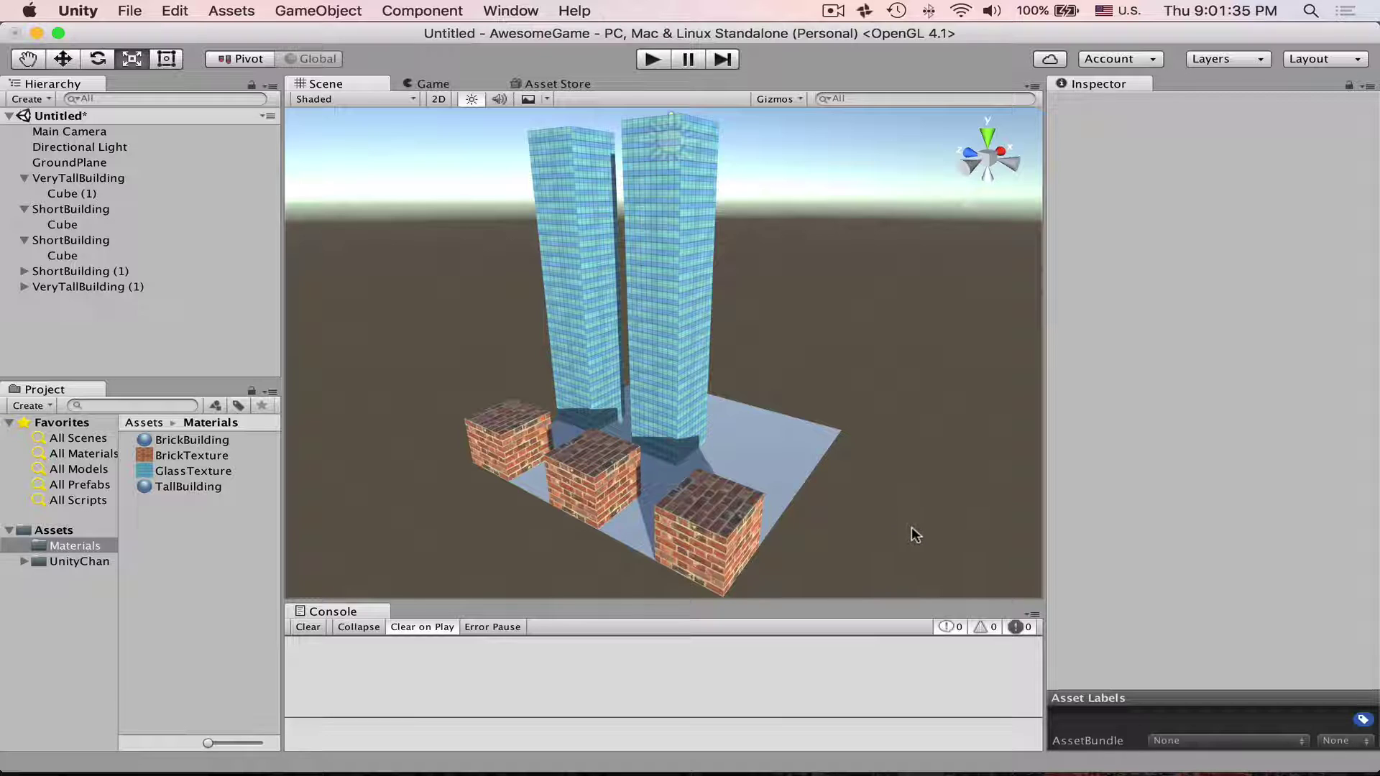
Import the 'Seamless dirty road' asphalt texture from Downloads into the Materials folder.
mouse_move(967, 772)
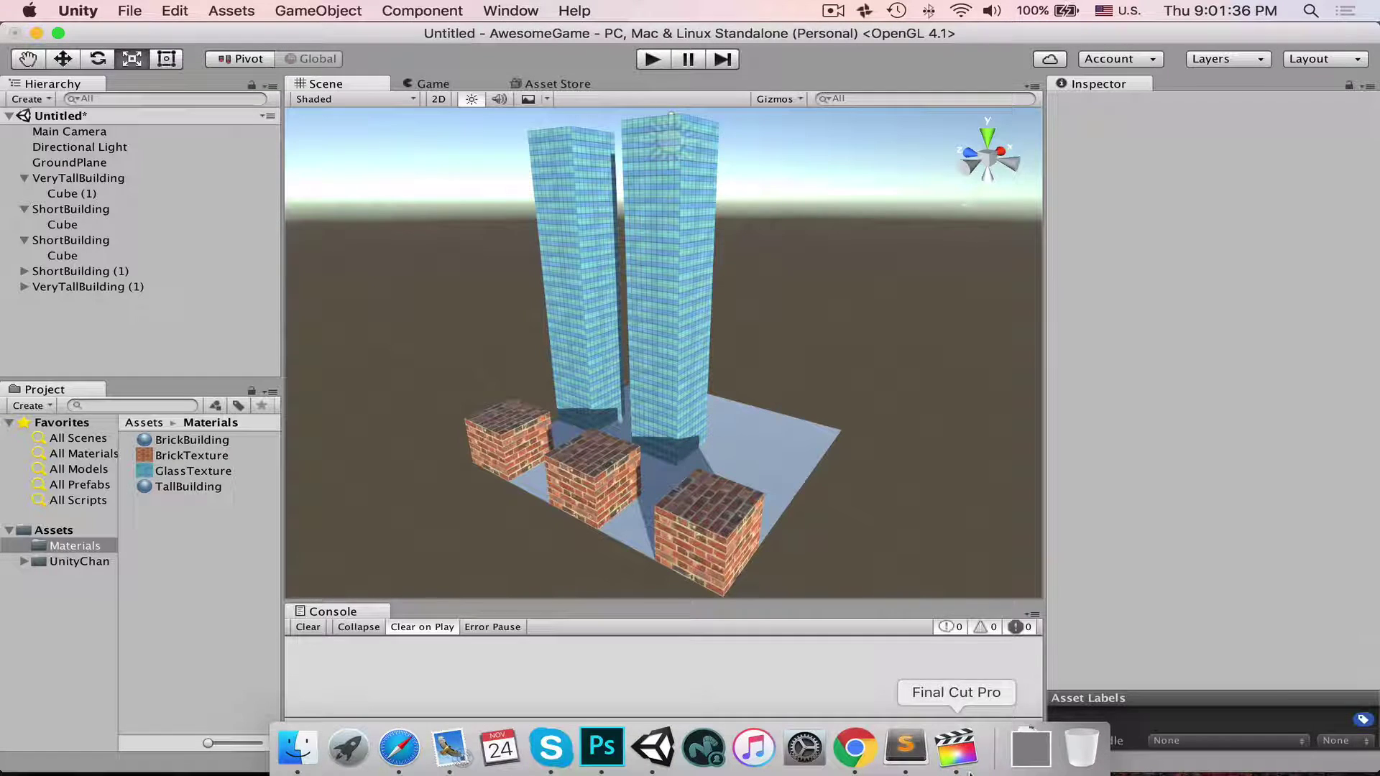
click(1032, 749)
drag(1034, 679, 204, 562)
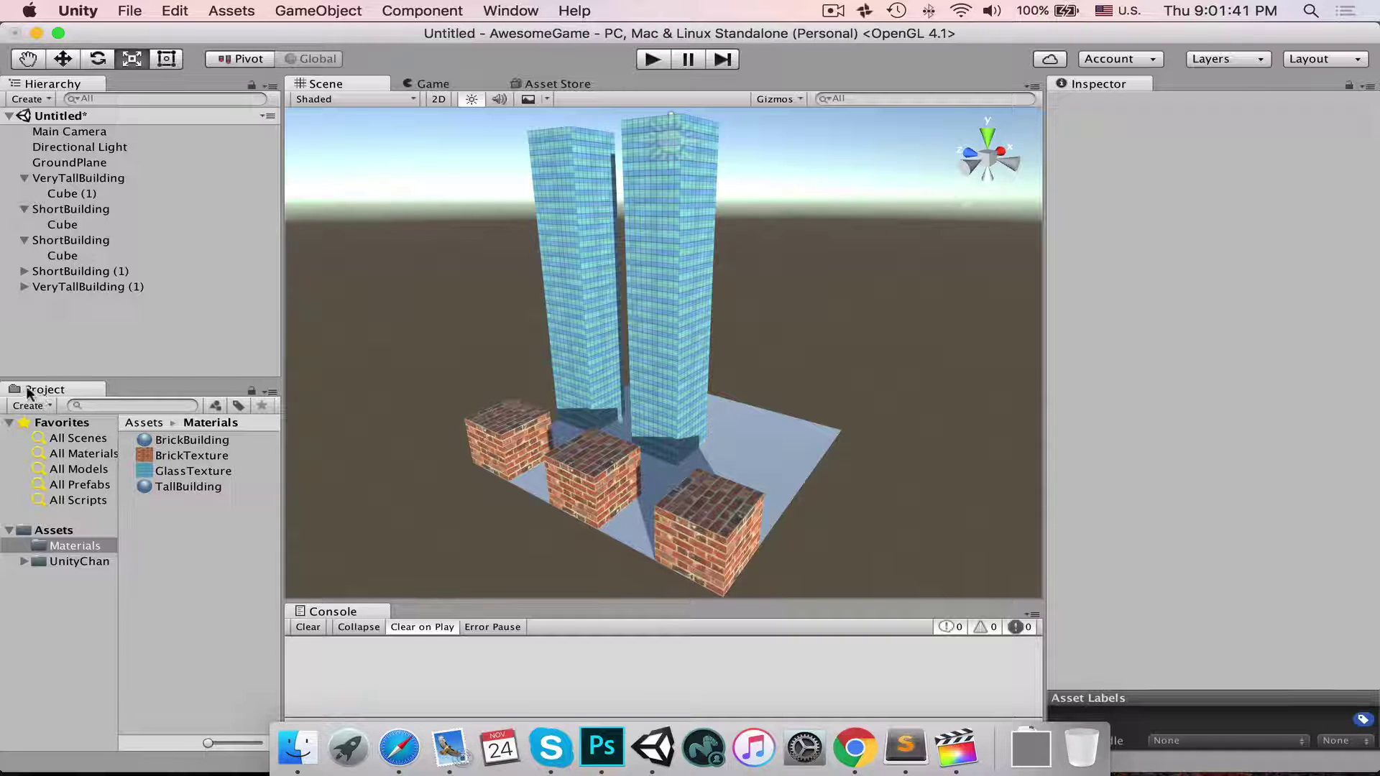
Create a Ground material in Materials that uses the dirty road texture as its albedo.
click(743, 447)
right_click(191, 539)
mouse_move(424, 424)
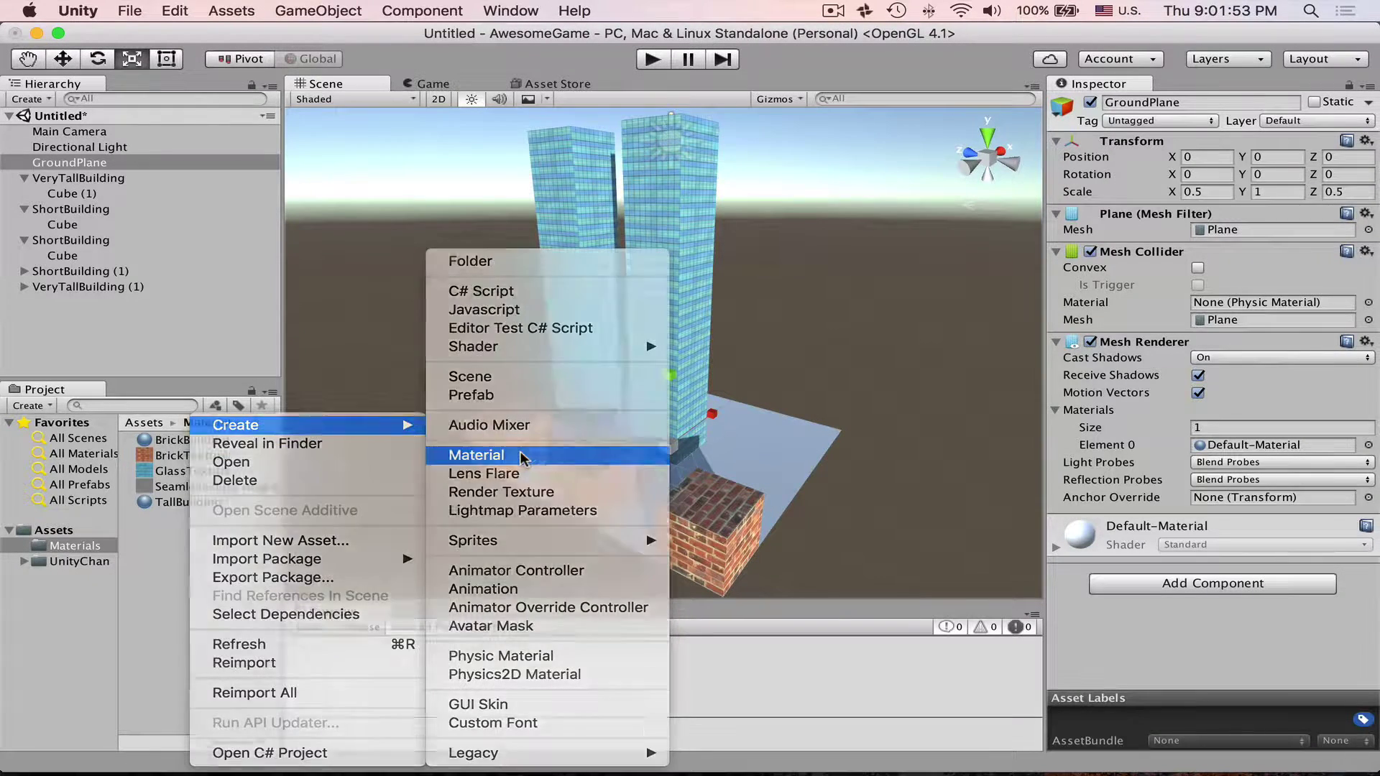
click(611, 454)
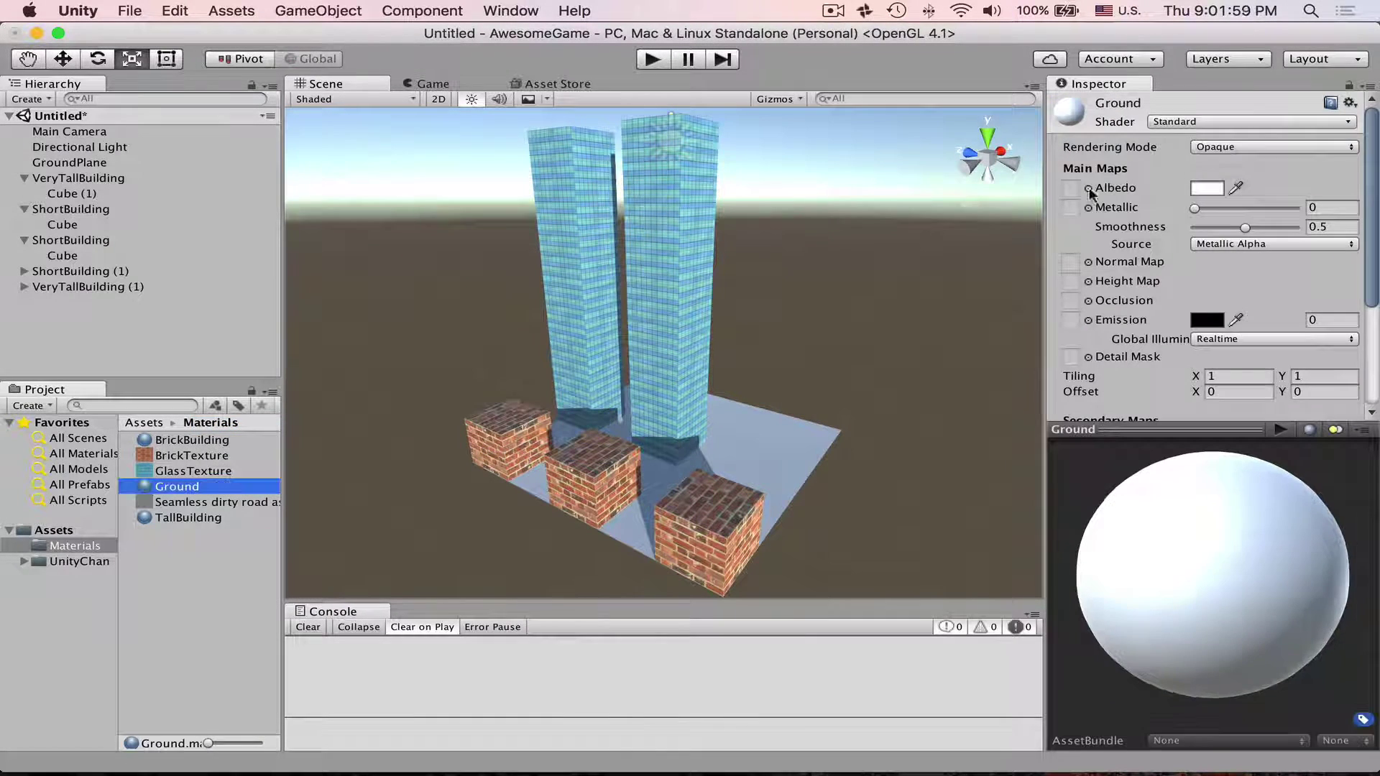
click(1088, 189)
scroll(846, 594, down, 1)
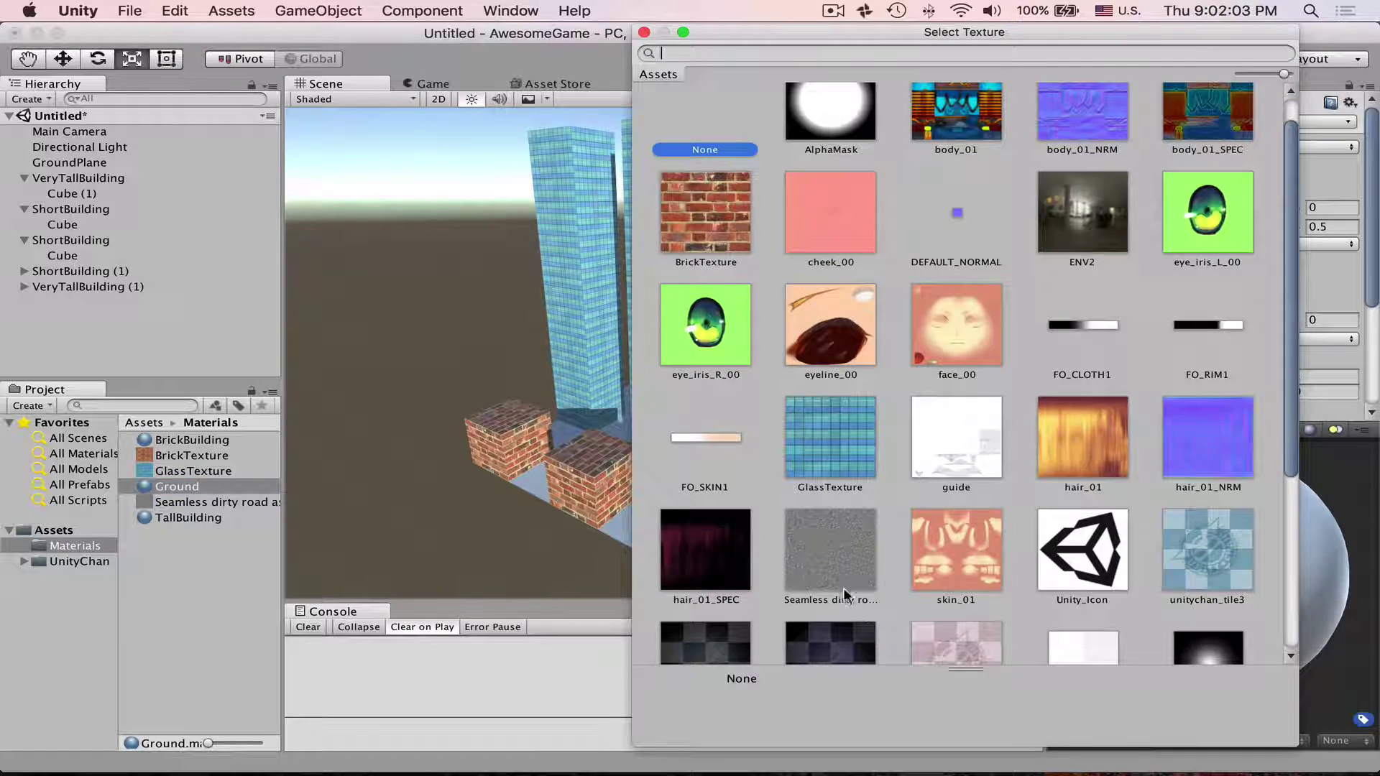
double_click(830, 564)
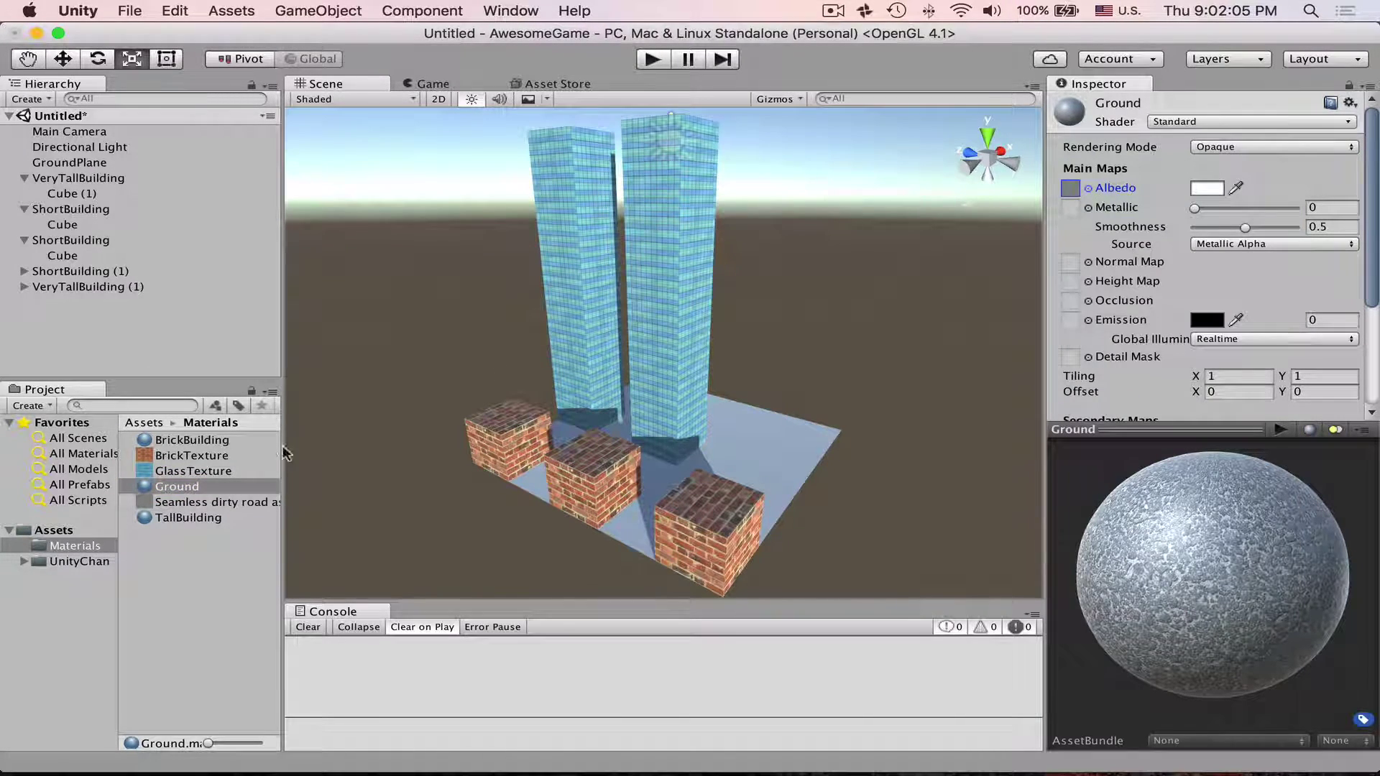
drag(180, 502, 1072, 190)
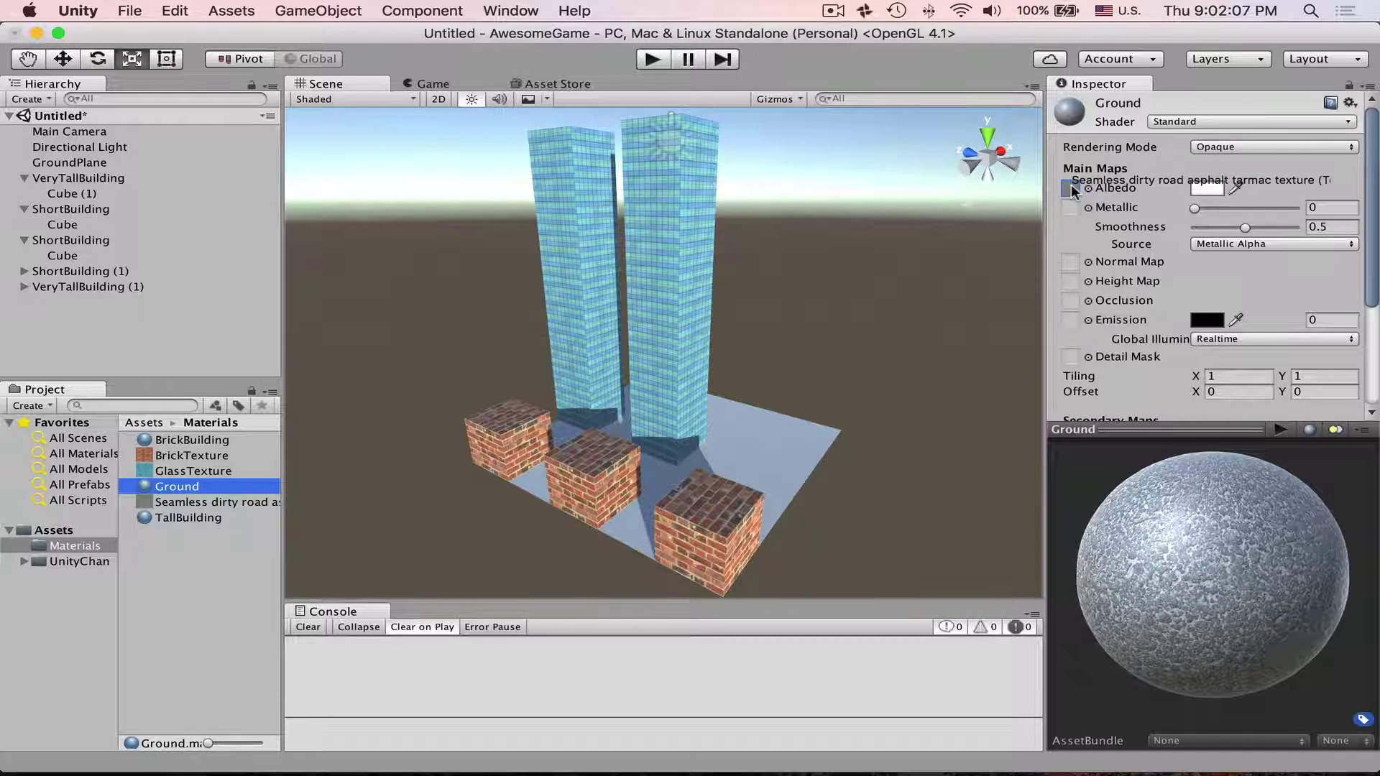
Apply Ground to the ground plane and set its tiling to X 3, Y 3.
drag(177, 486, 766, 447)
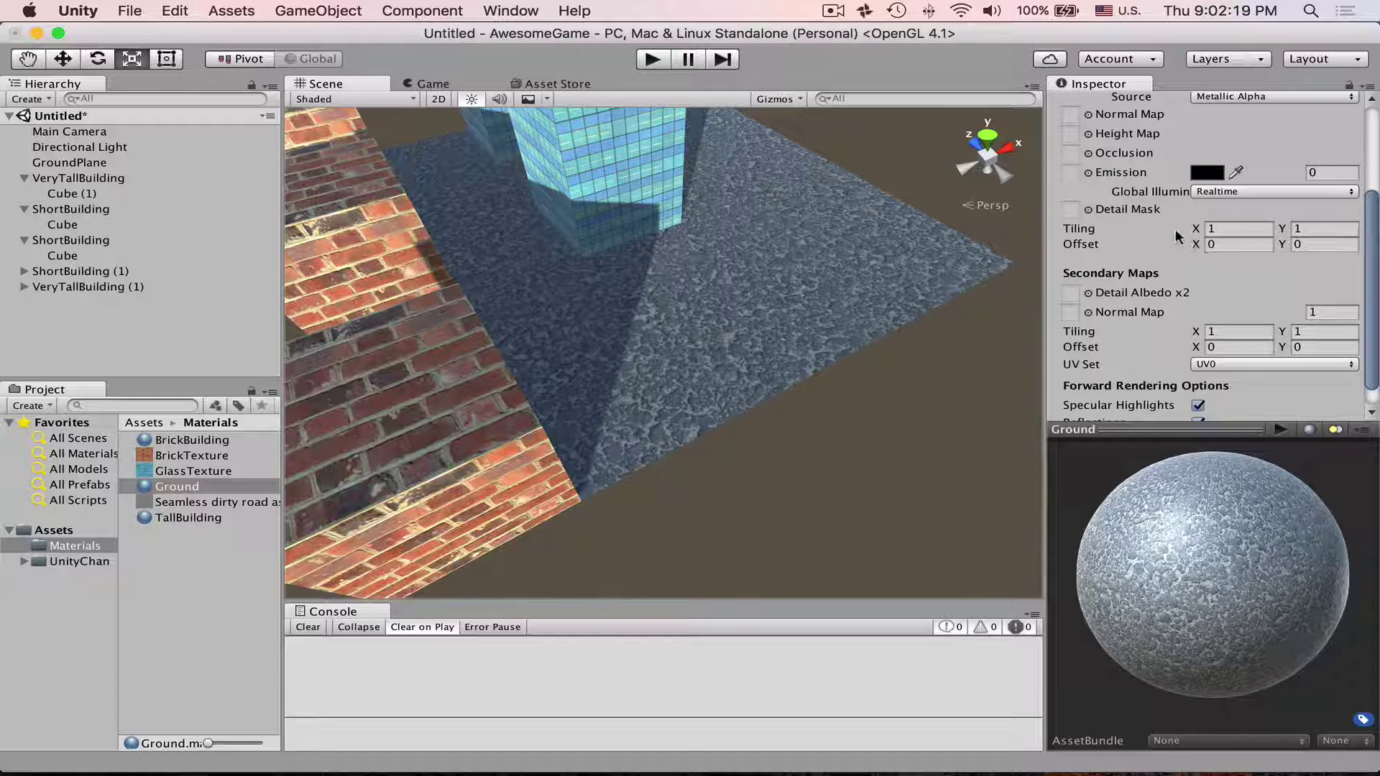
click(1222, 228)
text(3)
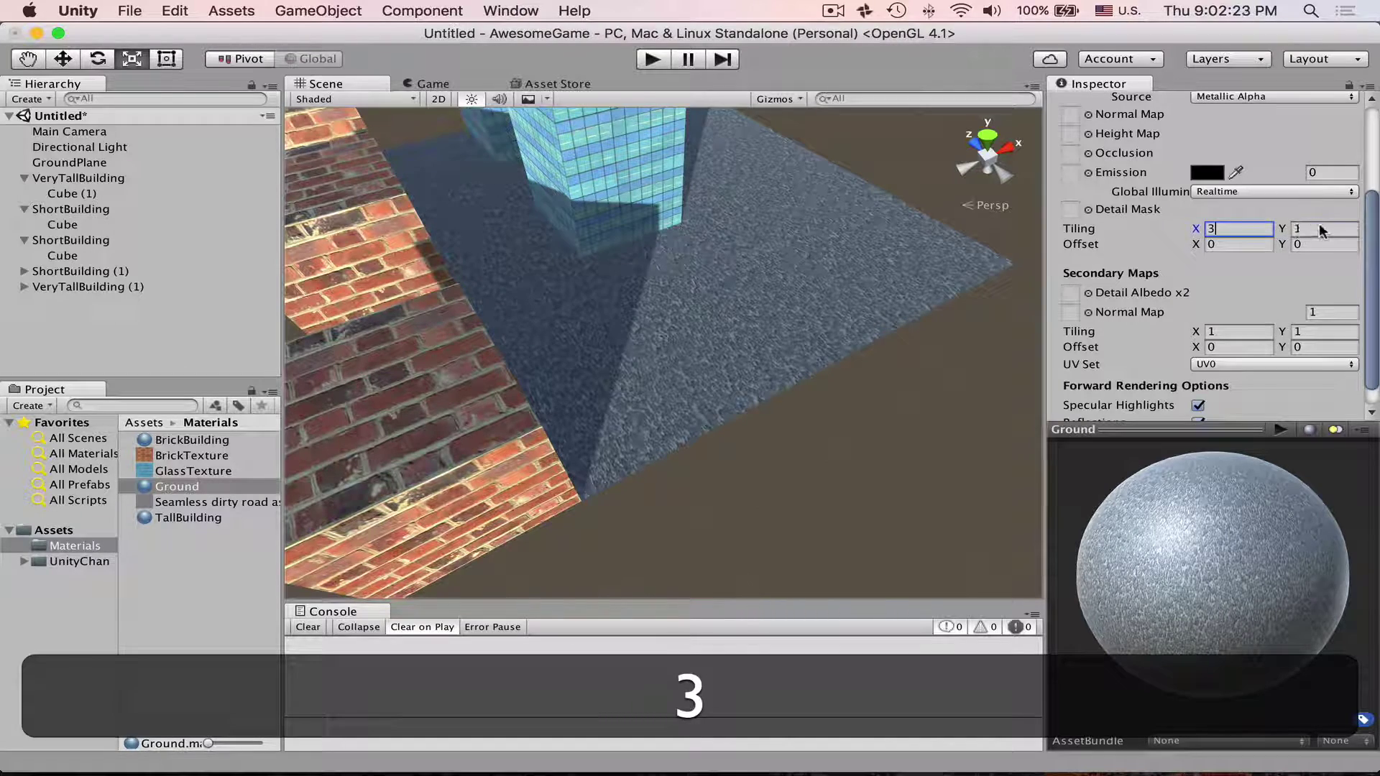
click(1321, 230)
text(3)
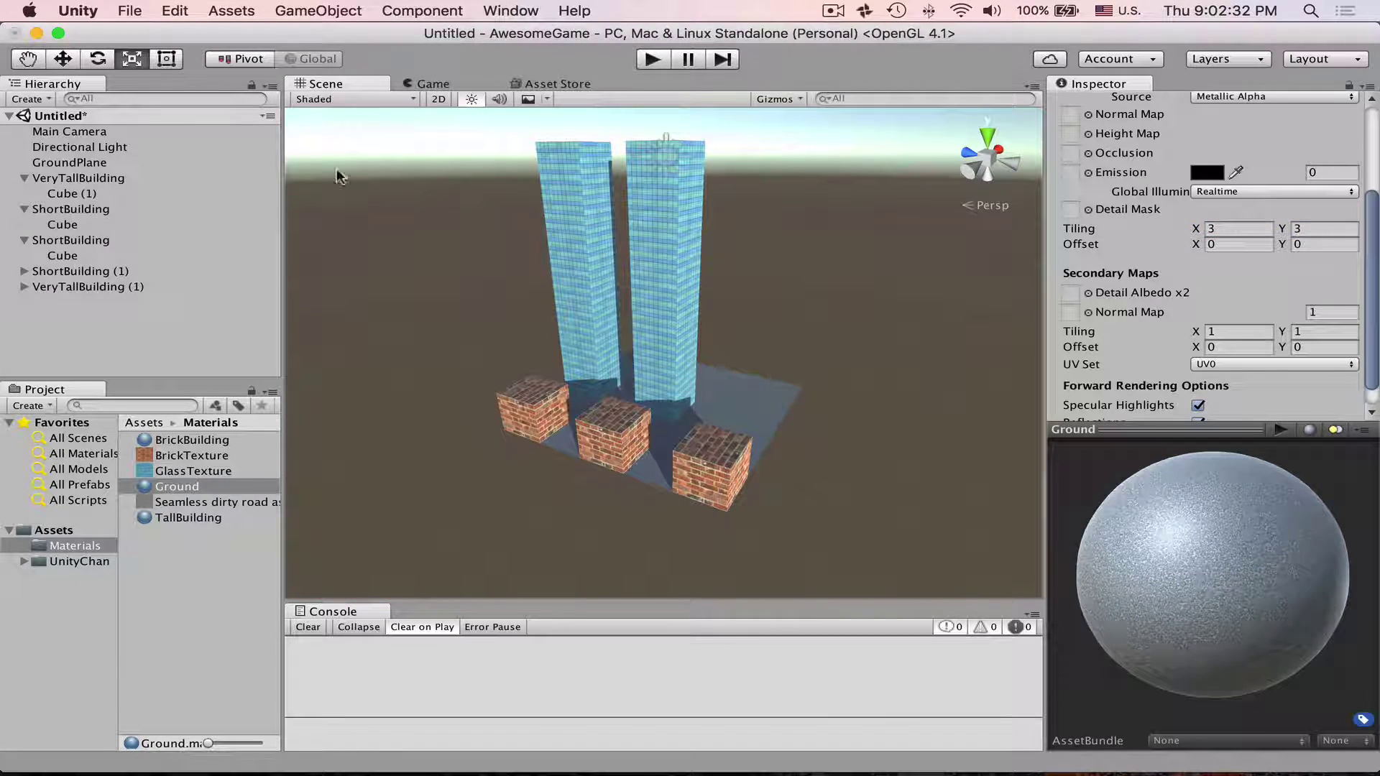
Collapse the VeryTallBuilding and both ShortBuilding entries in the Hierarchy.
click(24, 239)
click(24, 208)
click(24, 178)
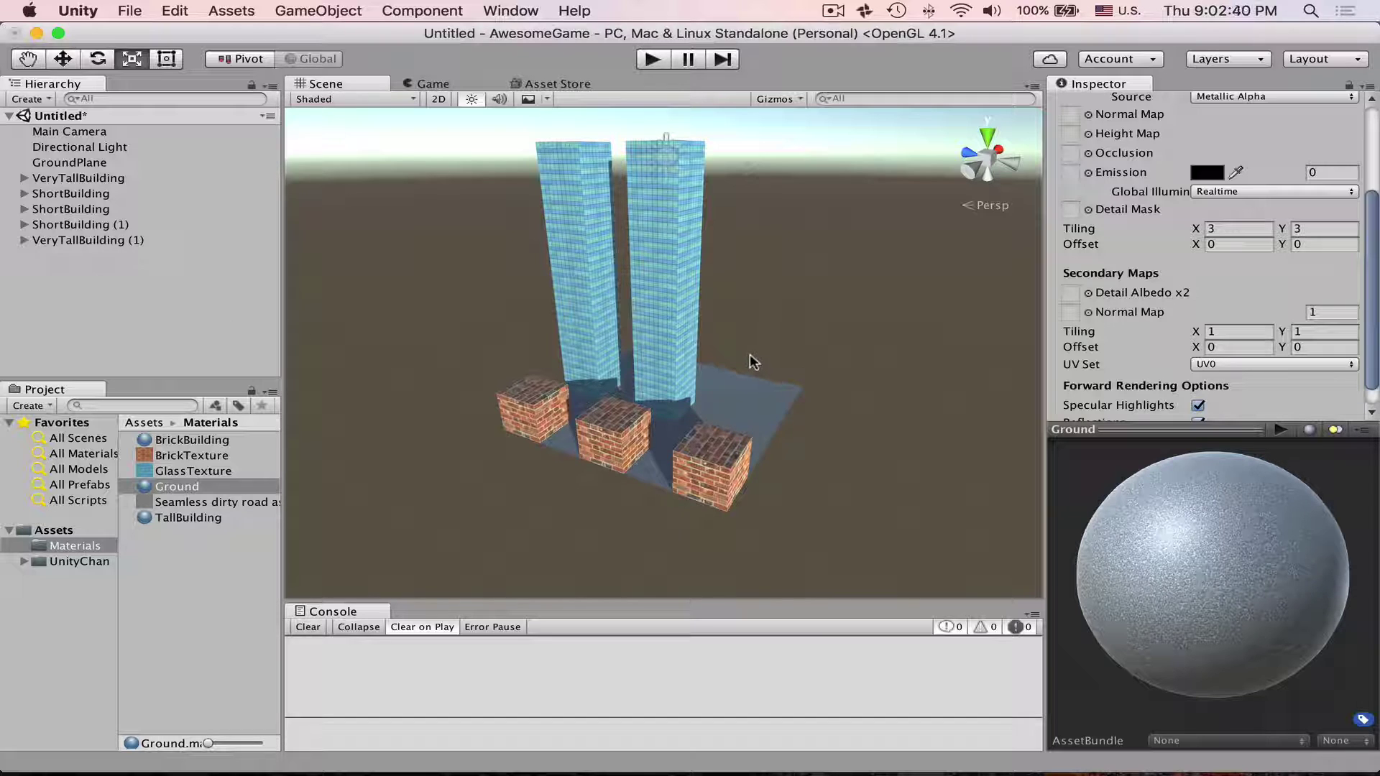
Create an empty object at position 0, 0, 0 and rename it Block.
right_click(112, 284)
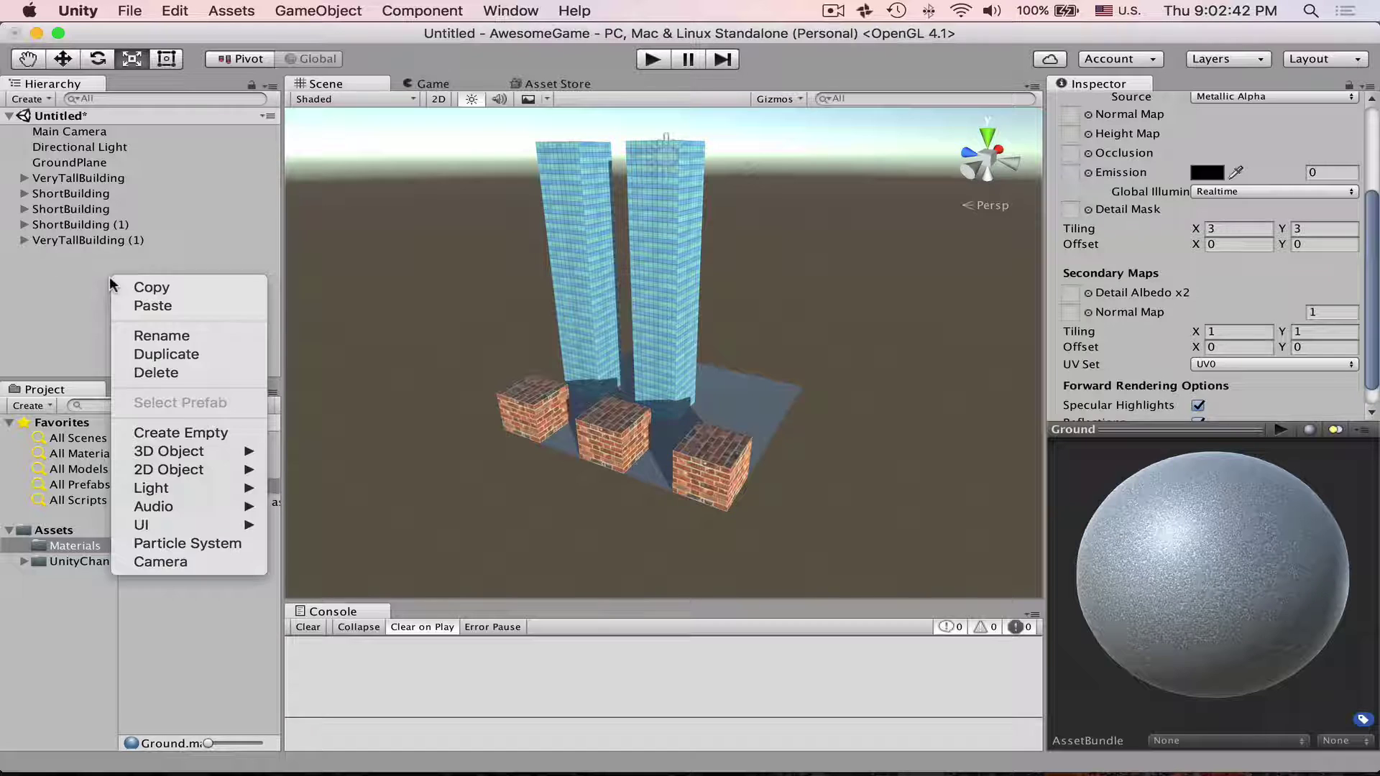
click(178, 432)
click(1216, 158)
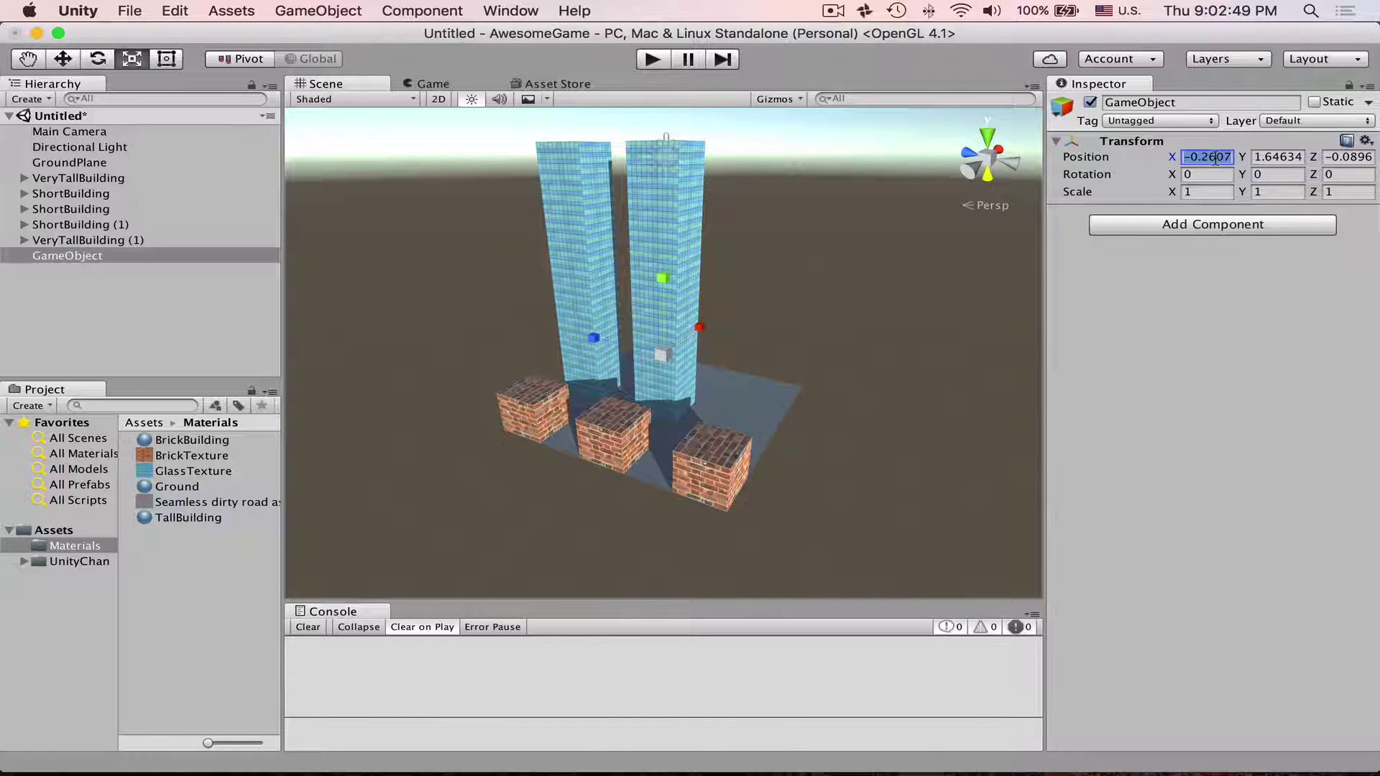
text(0)
key(Tab)
text(0)
key(Tab)
text(0)
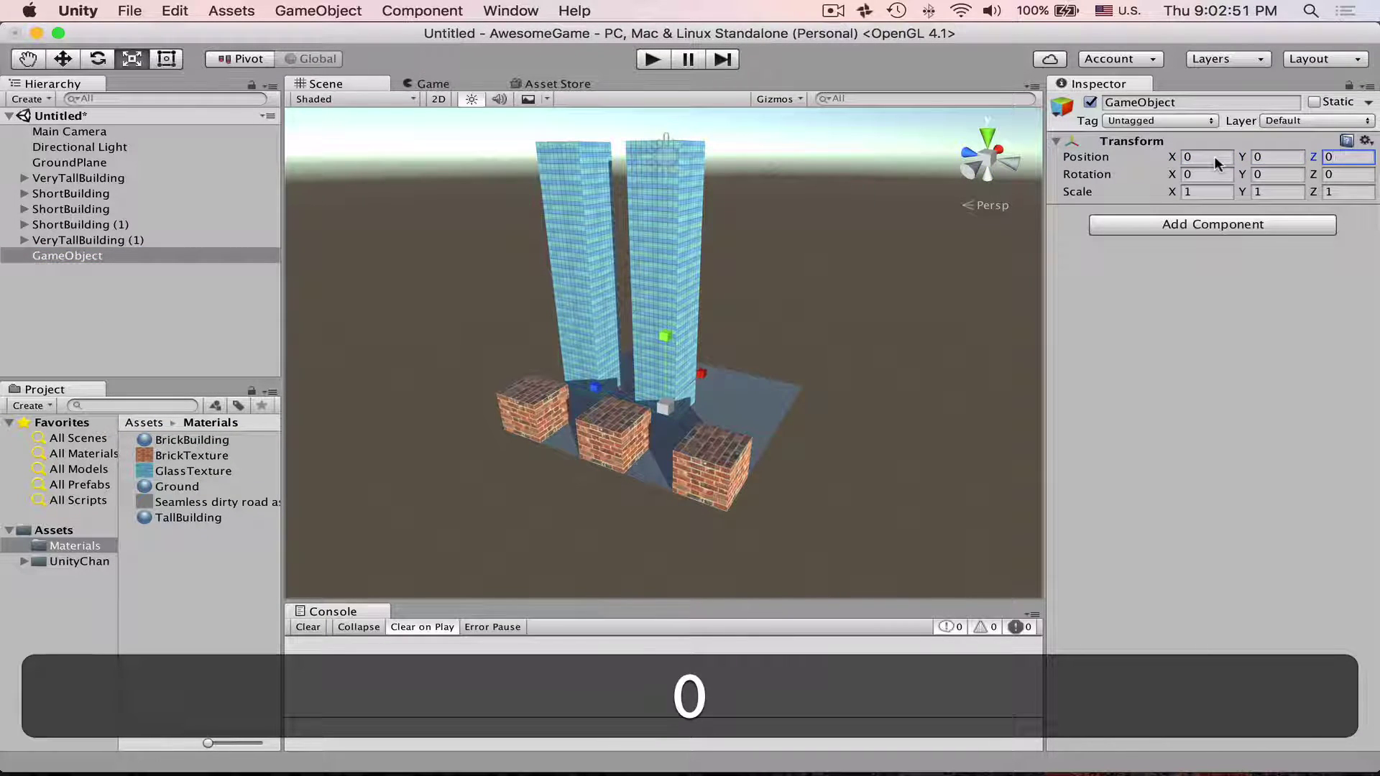
key(Return)
click(108, 256)
key(Return)
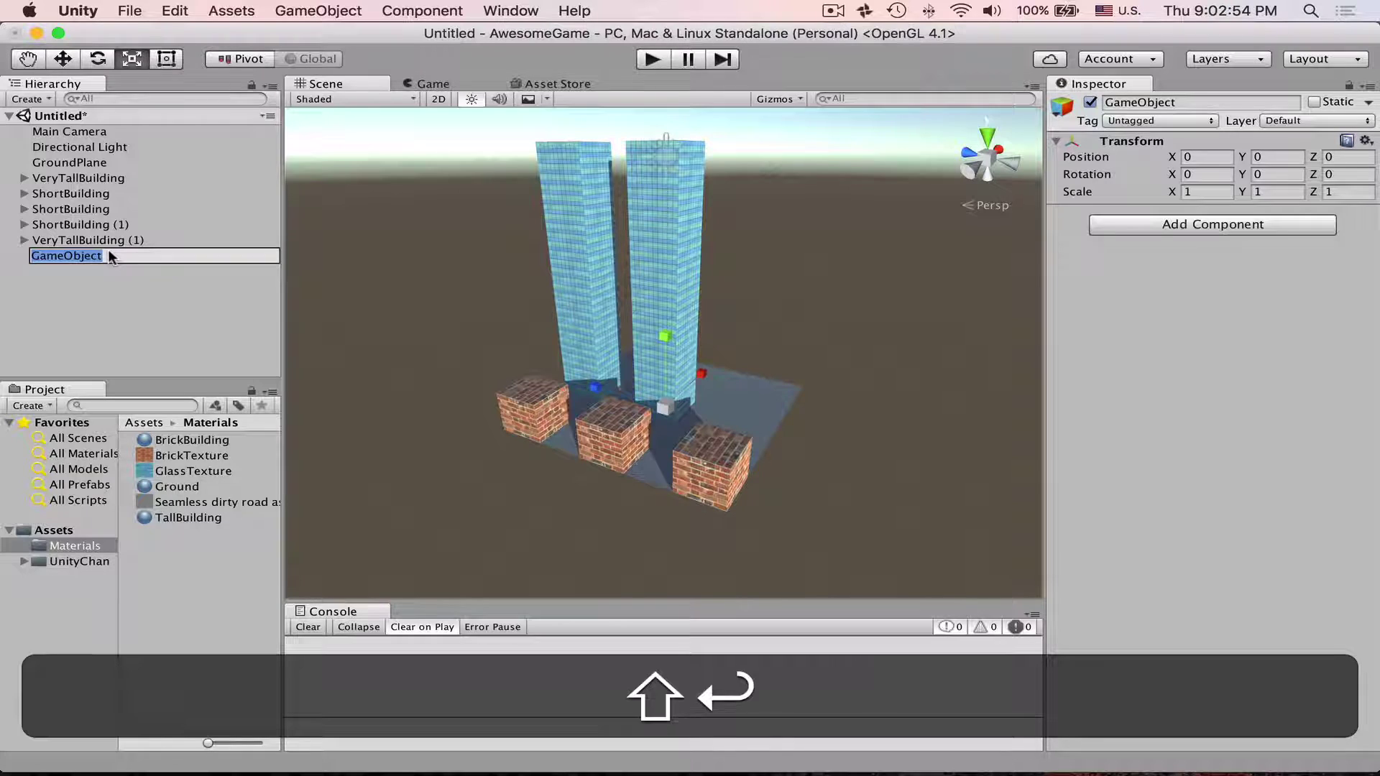
text(Block)
Parent all five buildings and GroundPlane under Block.
click(108, 240)
shift+click(79, 178)
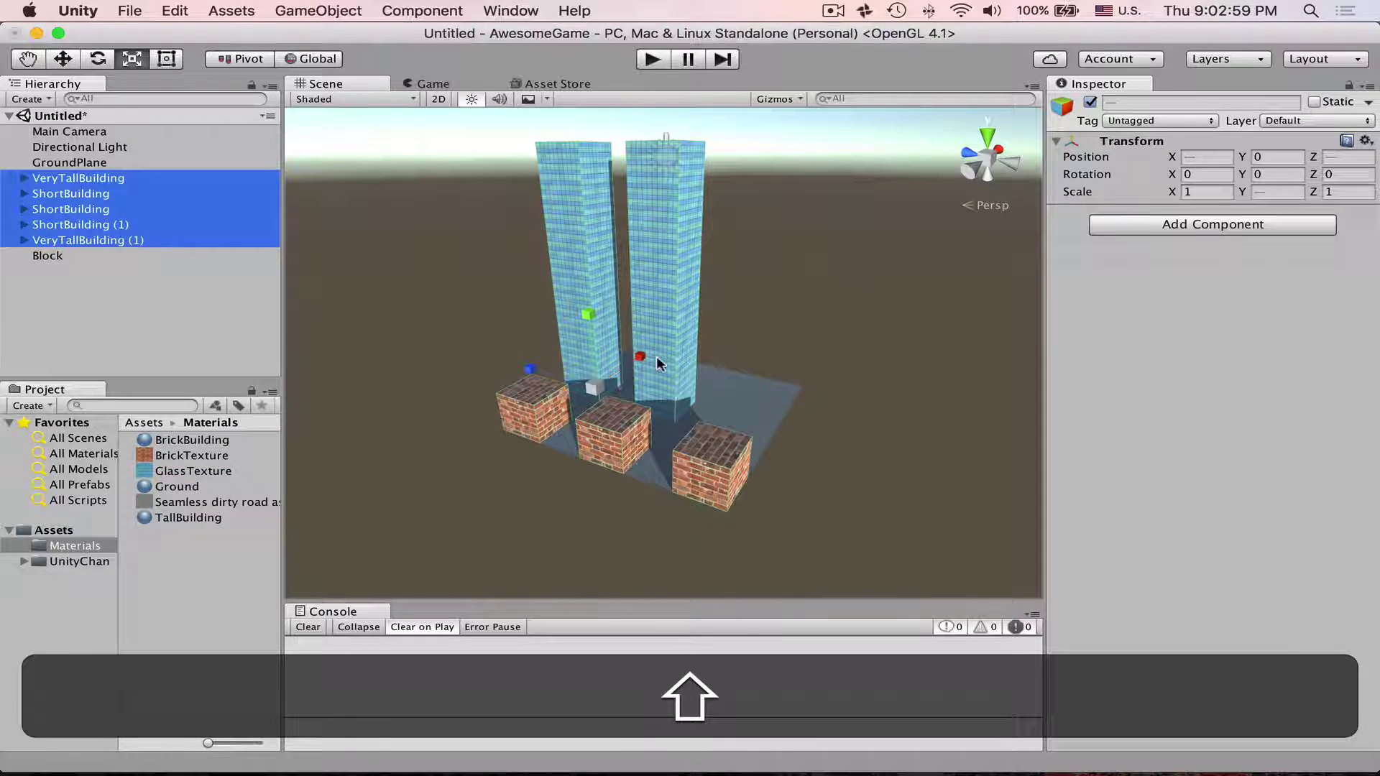
drag(67, 241, 49, 256)
key(super+z)
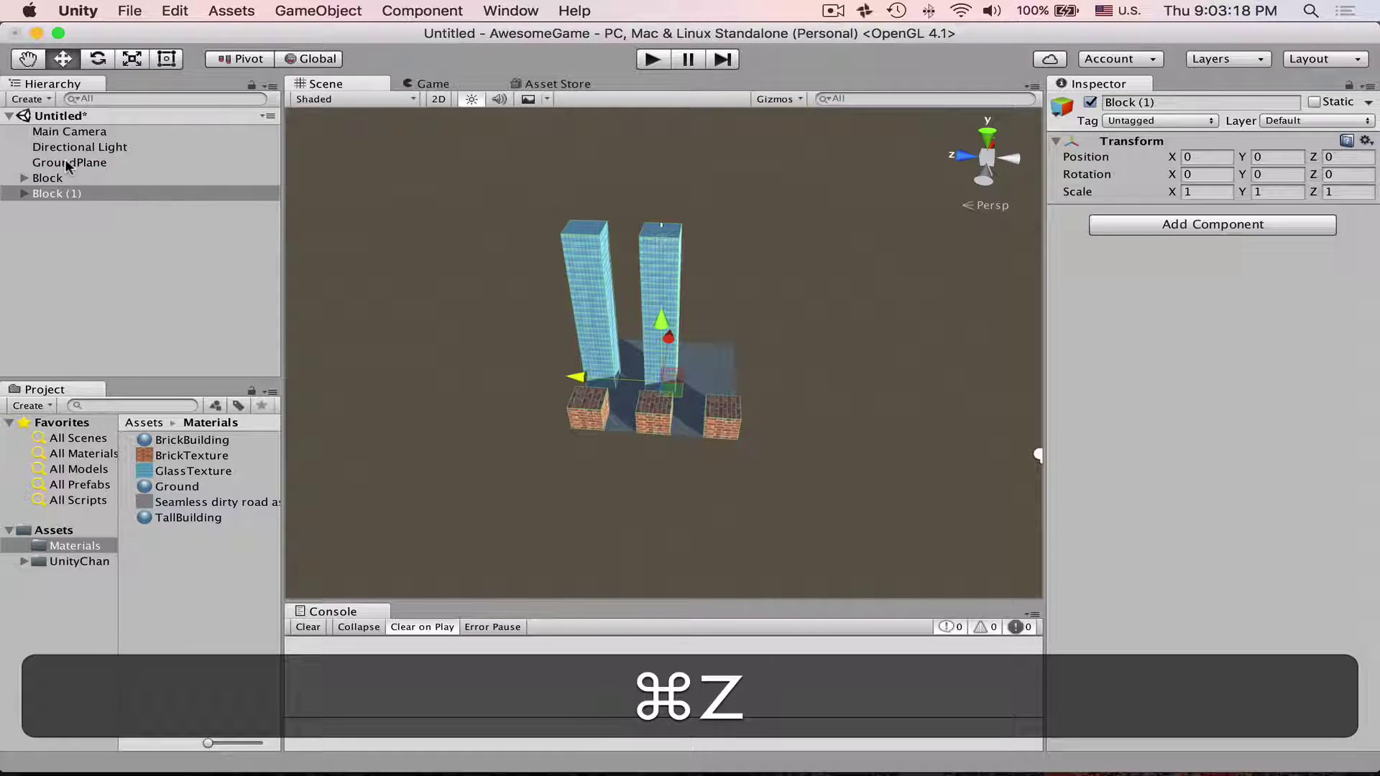
drag(66, 164, 55, 177)
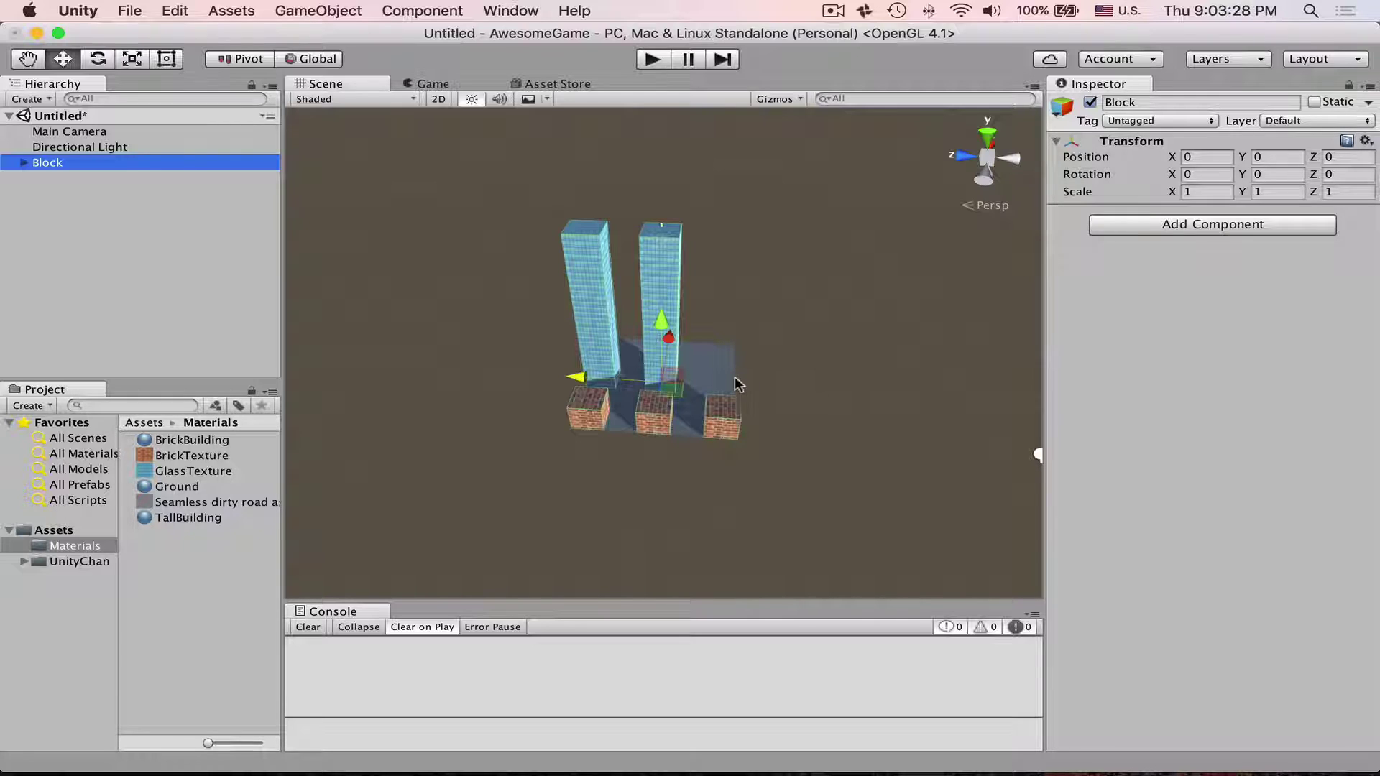
Duplicate Block and snap the copy beside the original along Z.
key(super+d)
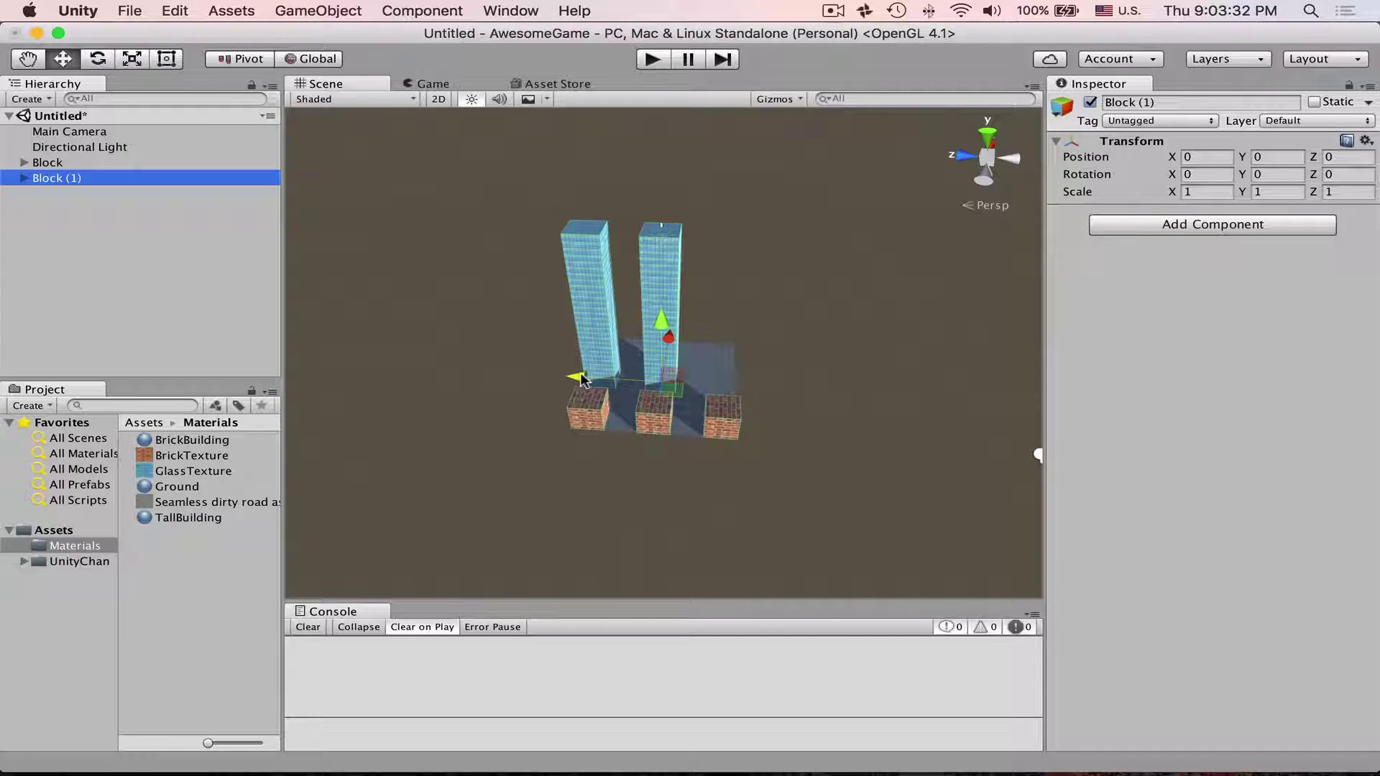
key(super)
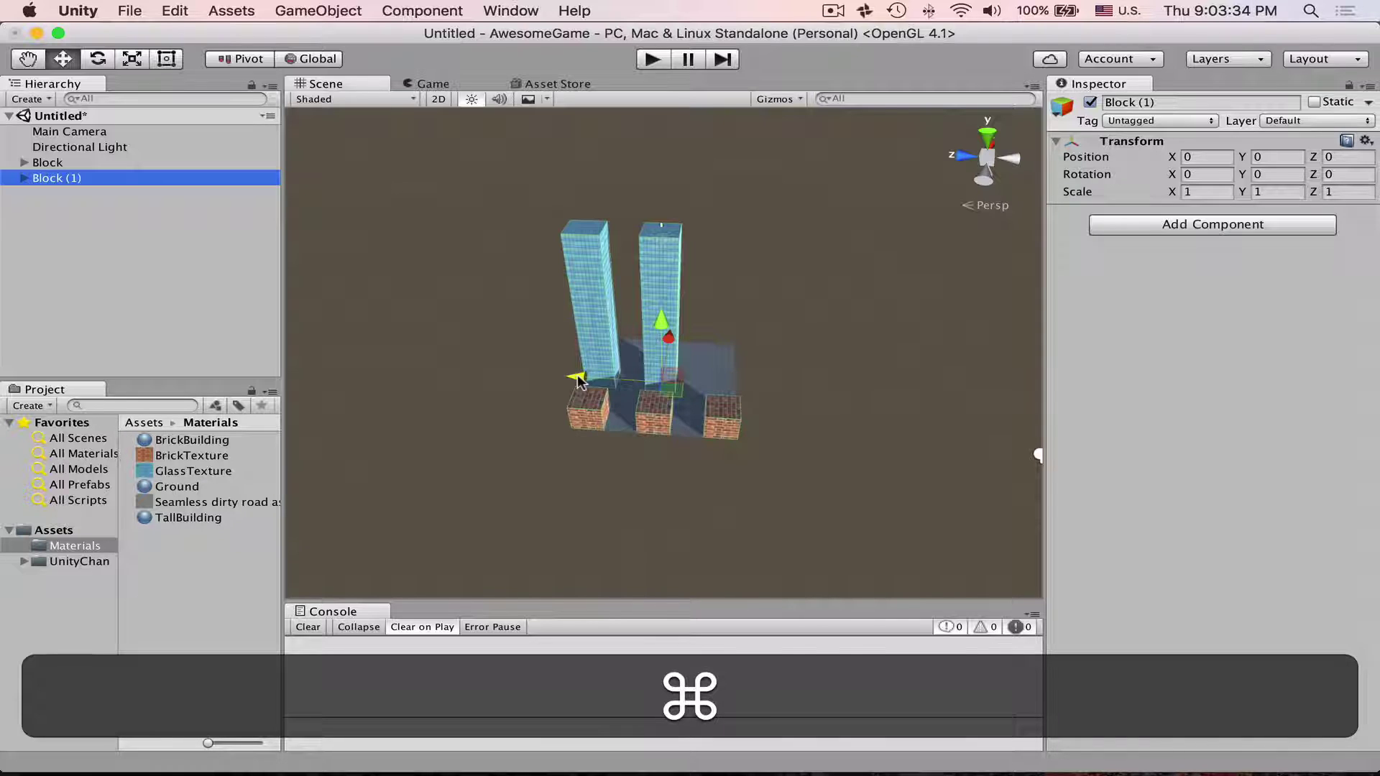
super+drag(581, 381, 738, 391)
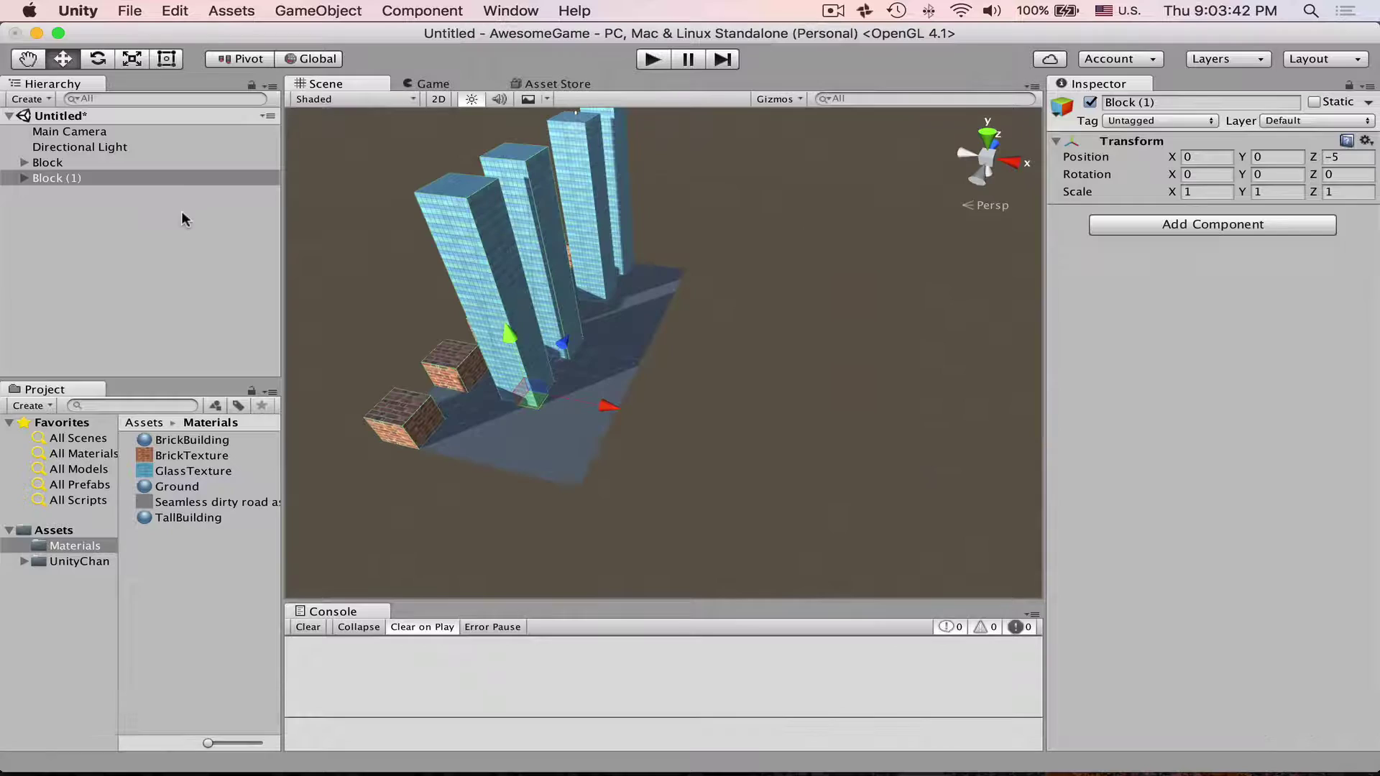
key(alt)
alt+drag(632, 386, 584, 368)
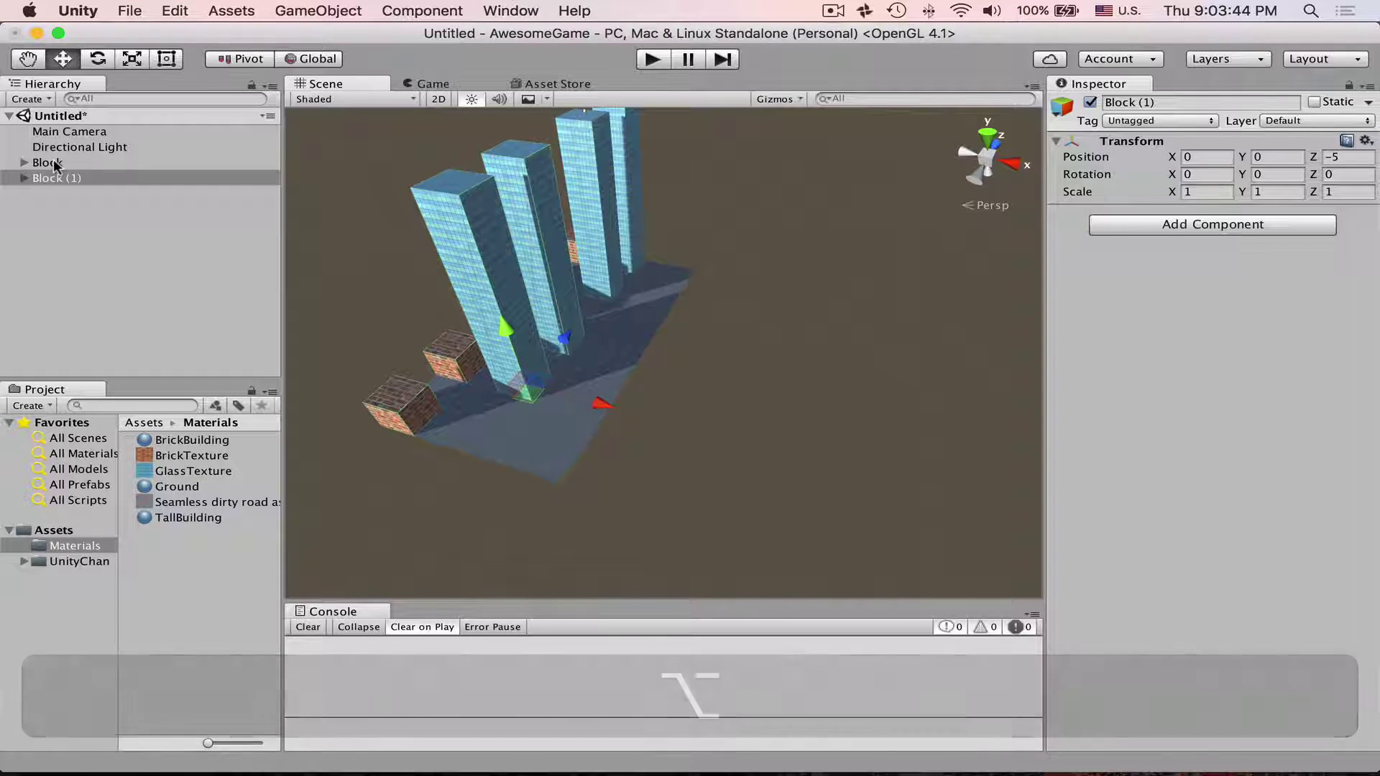
Duplicate both blocks and snap the new copies along X into a four-block grid.
shift+click(56, 165)
key(super+d)
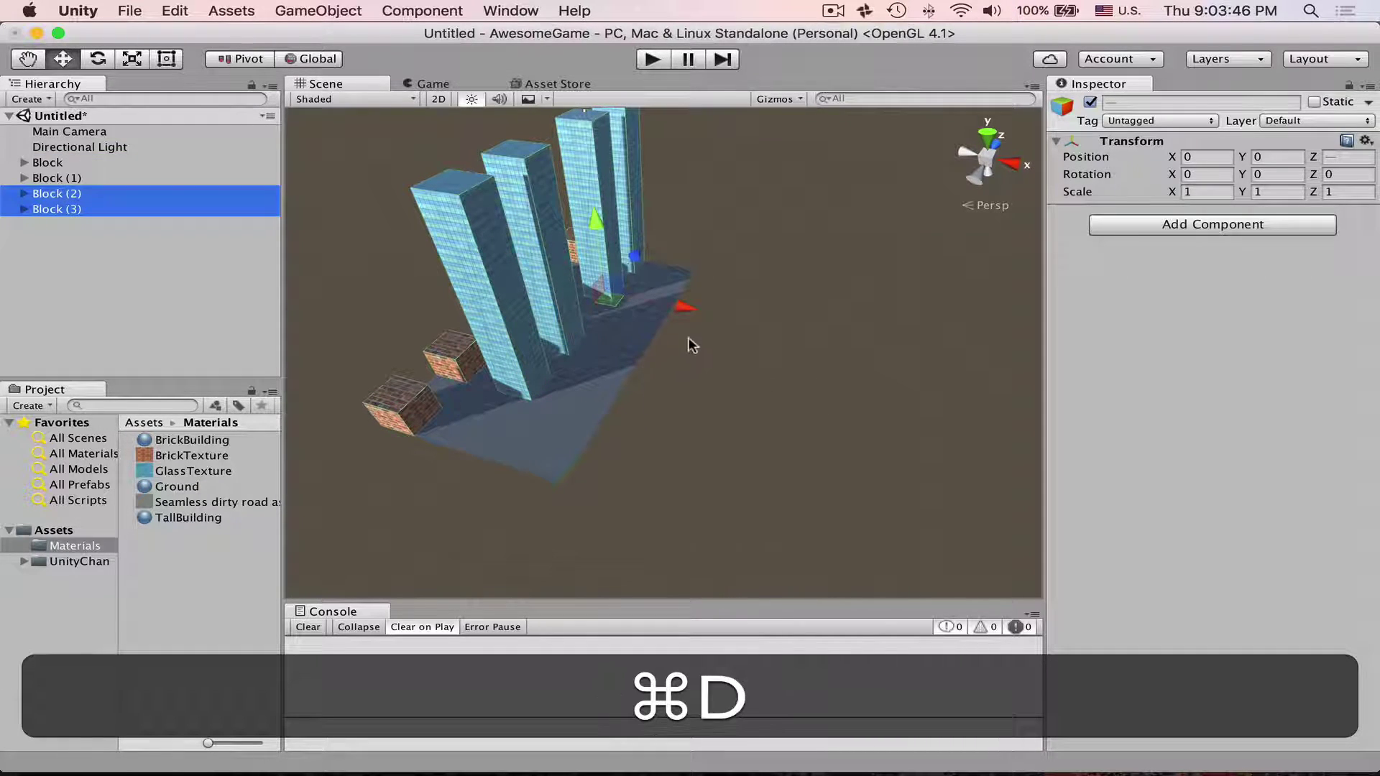
super+drag(693, 309, 808, 361)
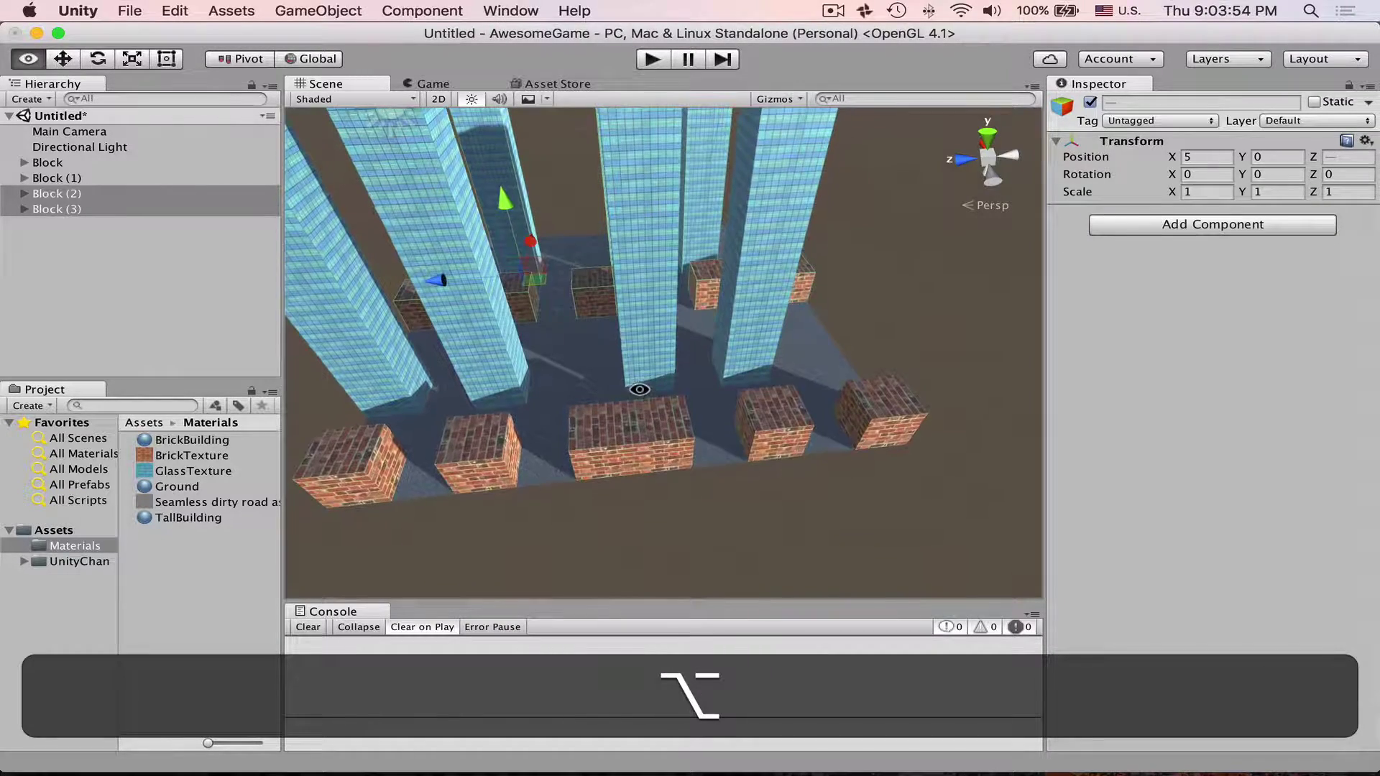
click(597, 426)
click(601, 408)
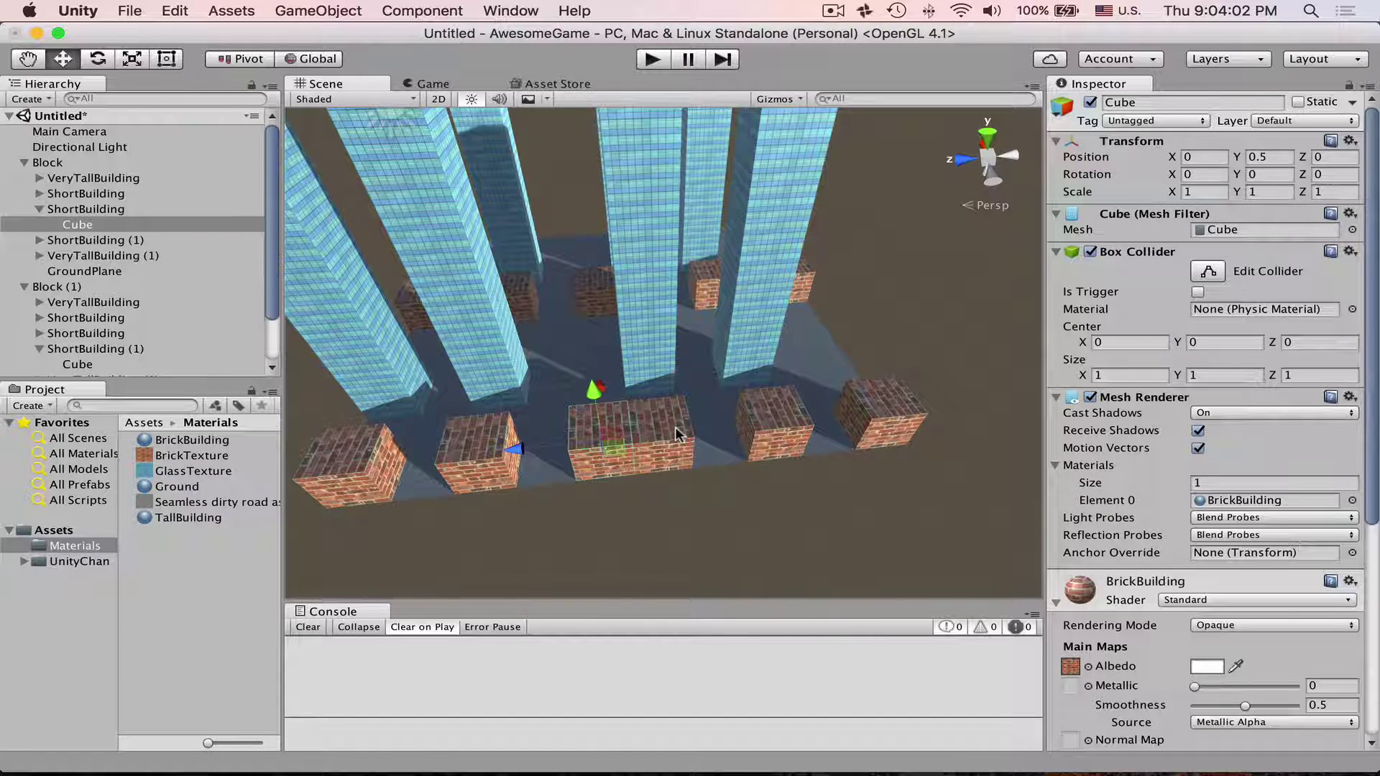
Orbit around the city and select a front-right brick building's Cube.
alt+drag(676, 427, 759, 309)
click(834, 450)
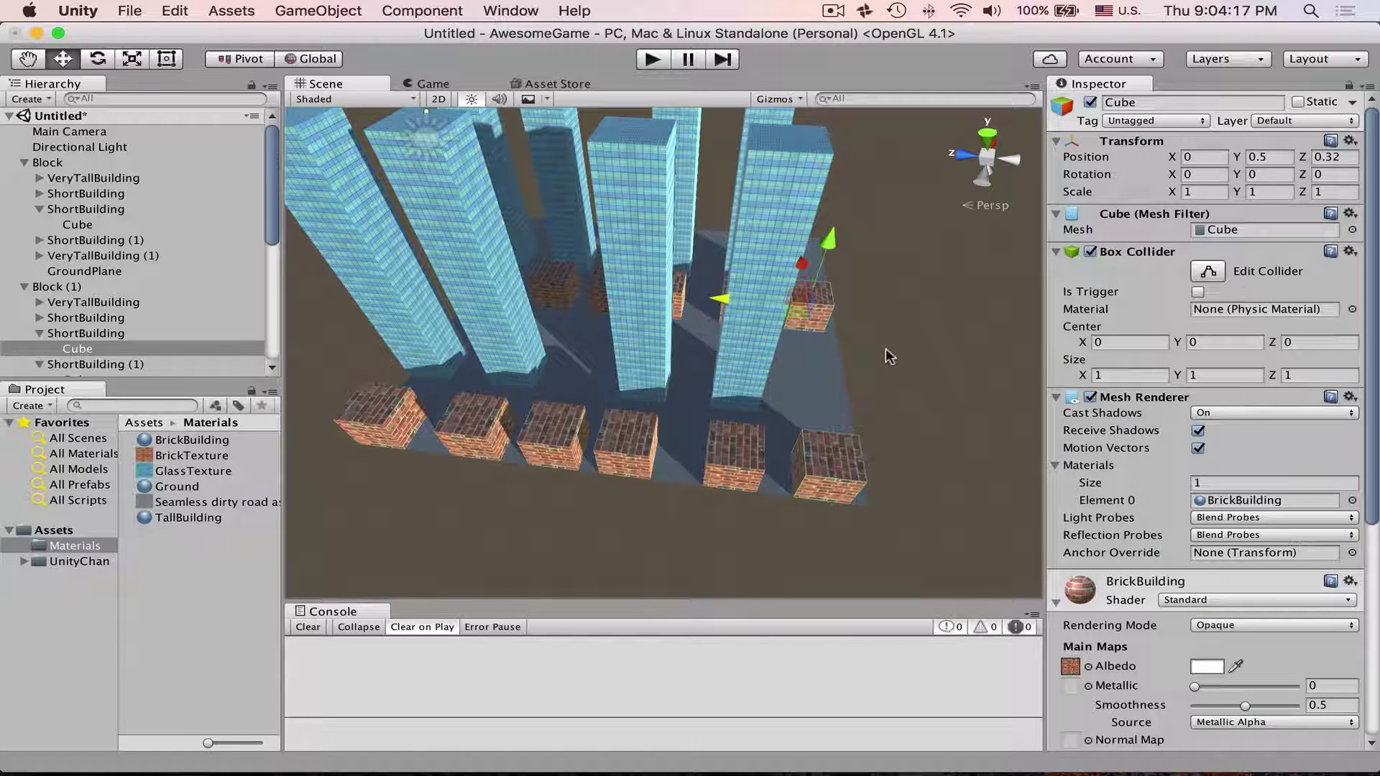
scroll(892, 453, down, 10)
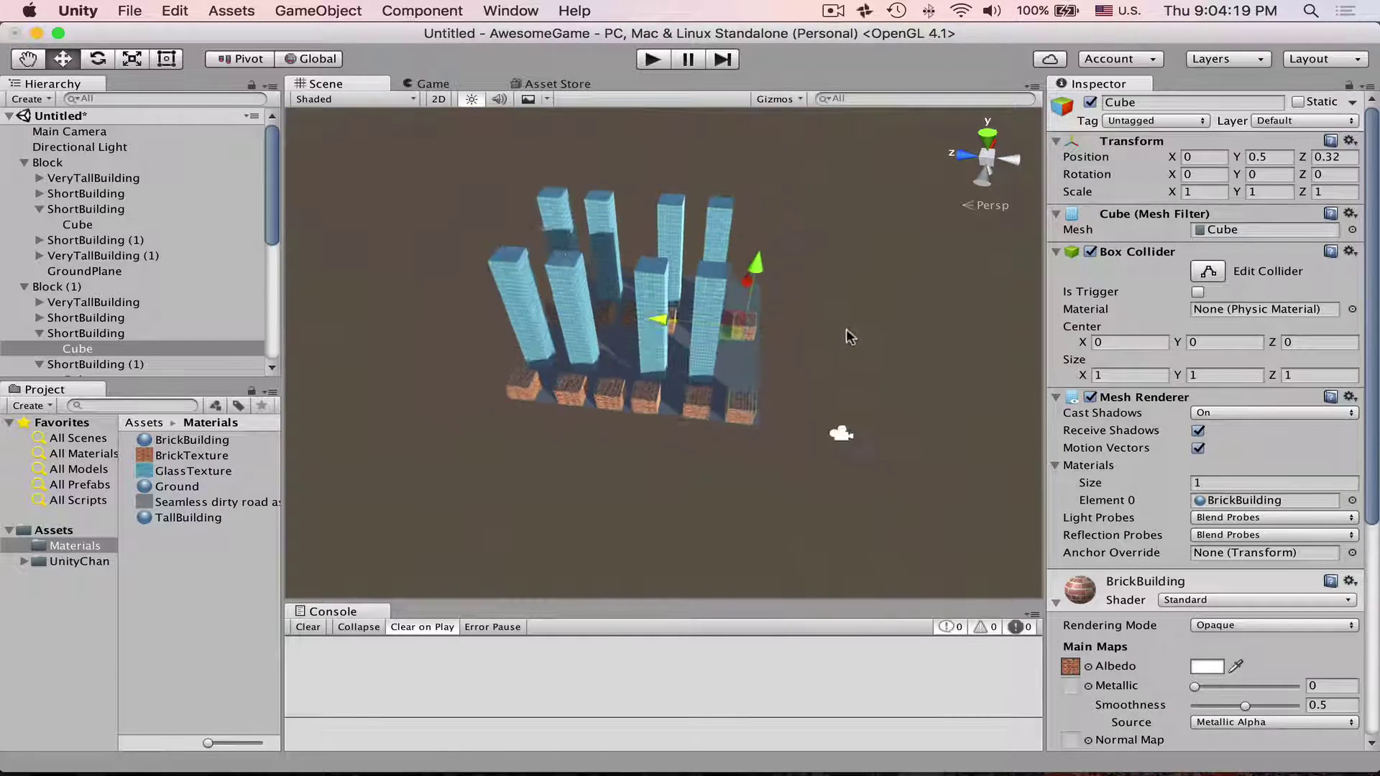
Collapse the Block, Block (1), Block (2) and Block (3) entries in the Hierarchy.
click(23, 287)
click(25, 163)
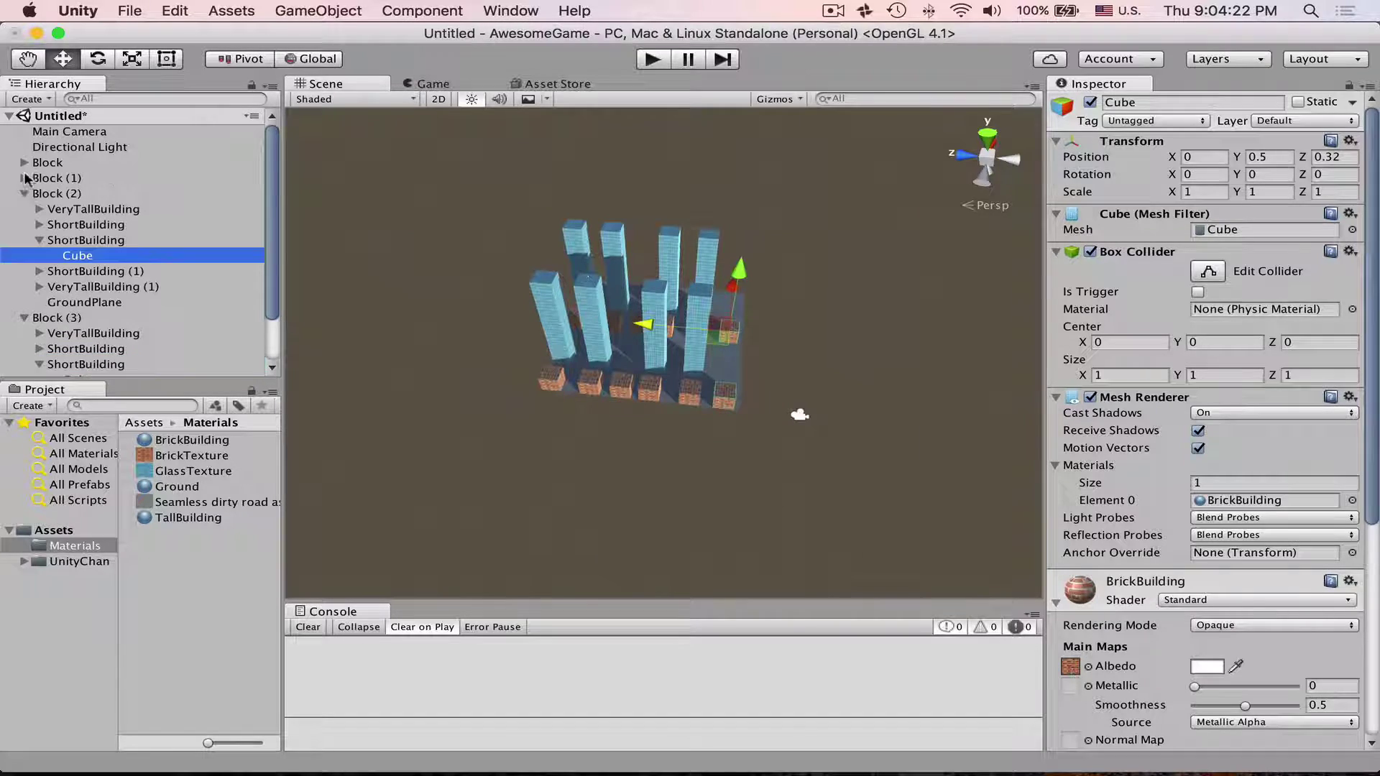
click(24, 193)
scroll(632, 366, up, 3)
alt+drag(608, 387, 686, 370)
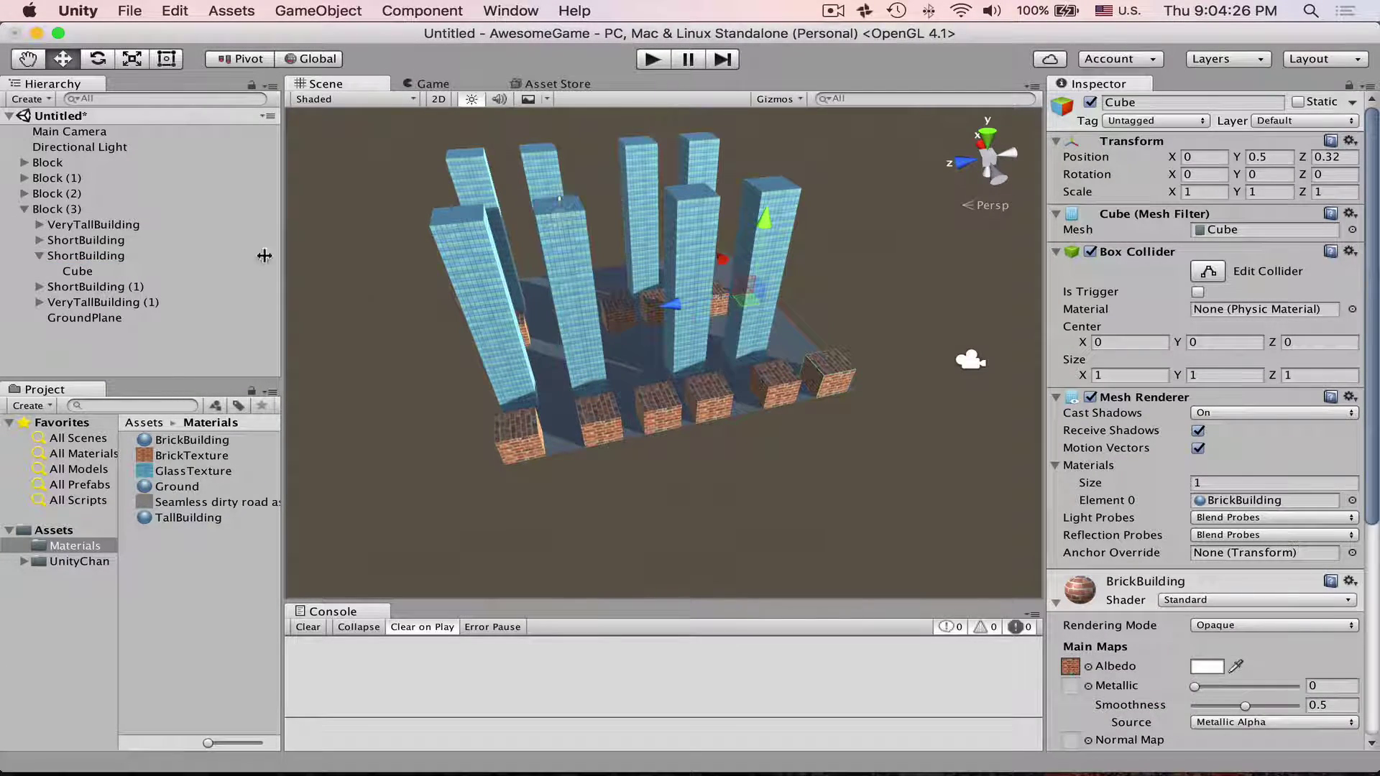
click(24, 210)
Delete the Block (1) through Block (3) copies.
click(57, 183)
shift+click(58, 209)
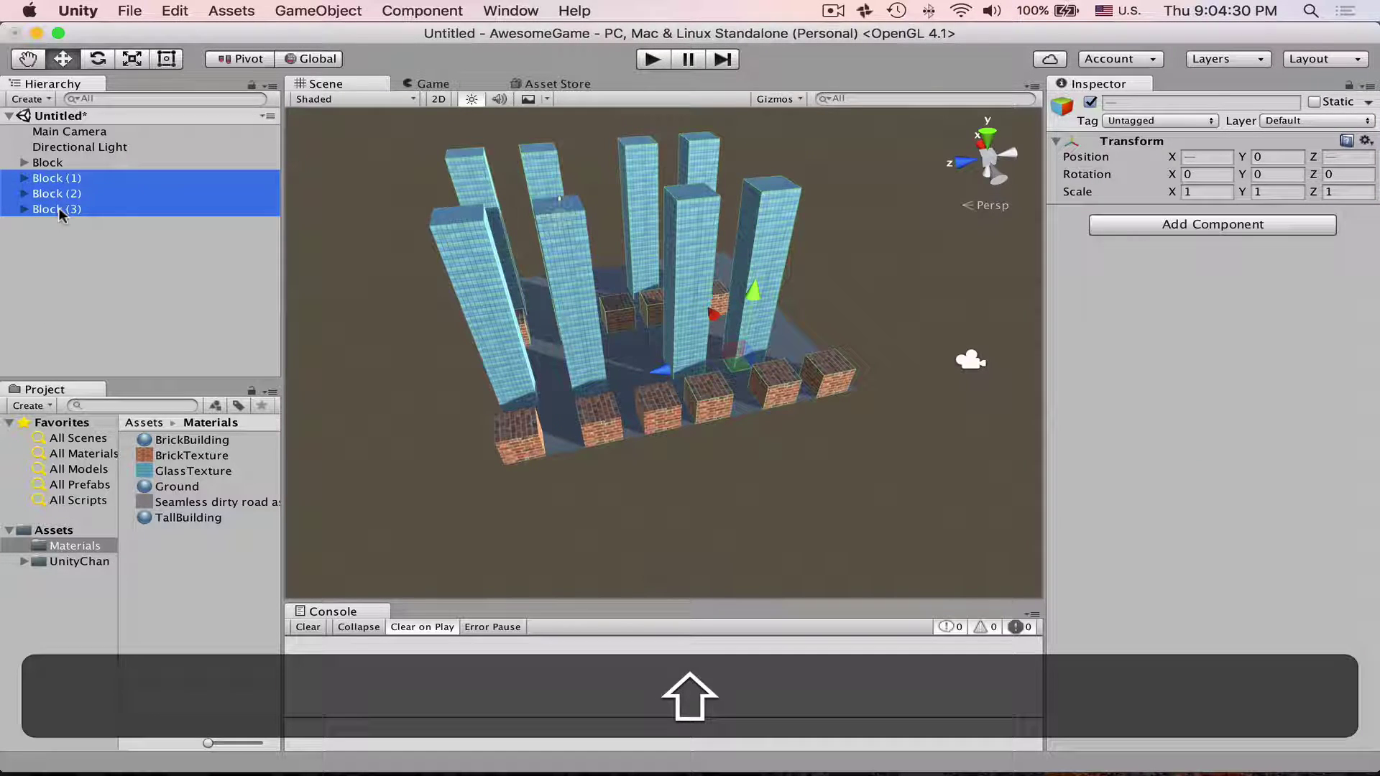
key(super+BackSpace)
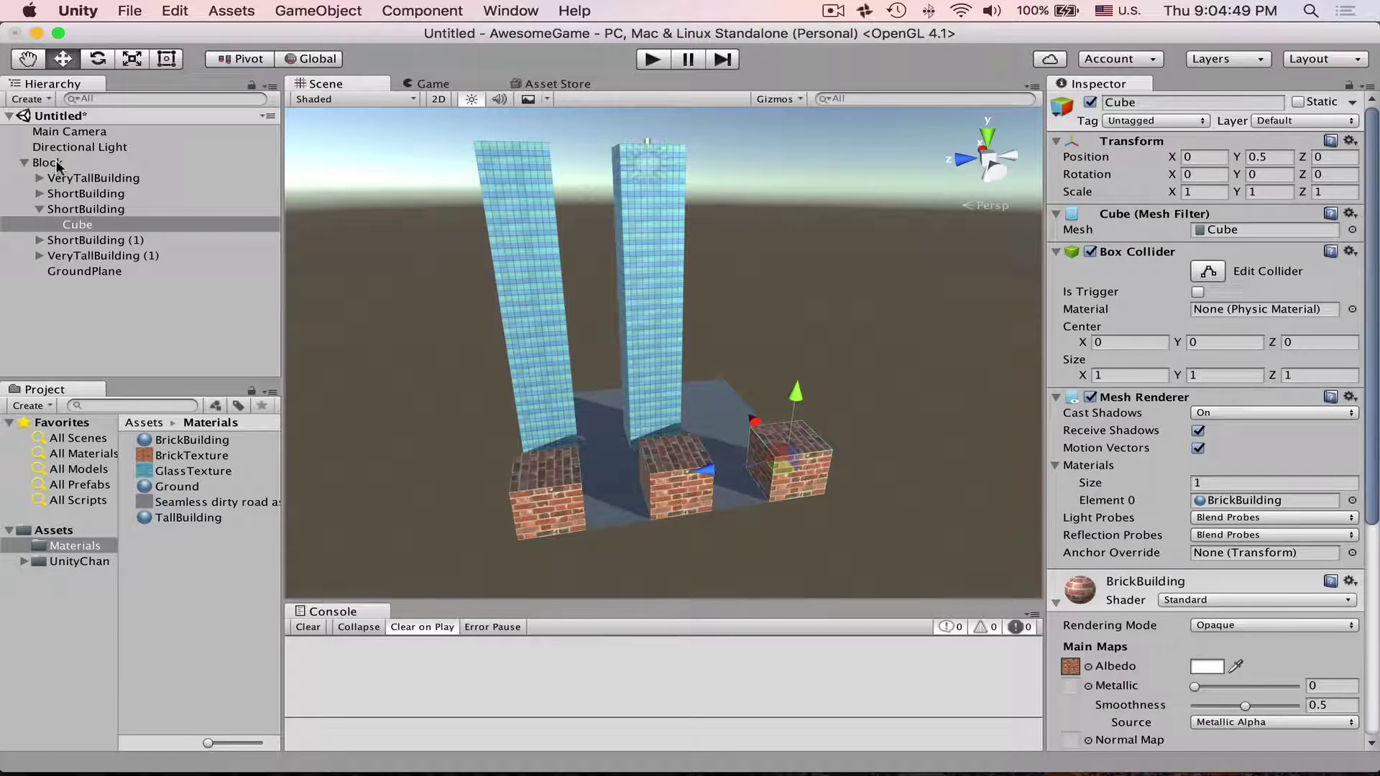
Expand Block and inspect its ShortBuilding, VeryTallBuilding and GroundPlane children.
click(57, 164)
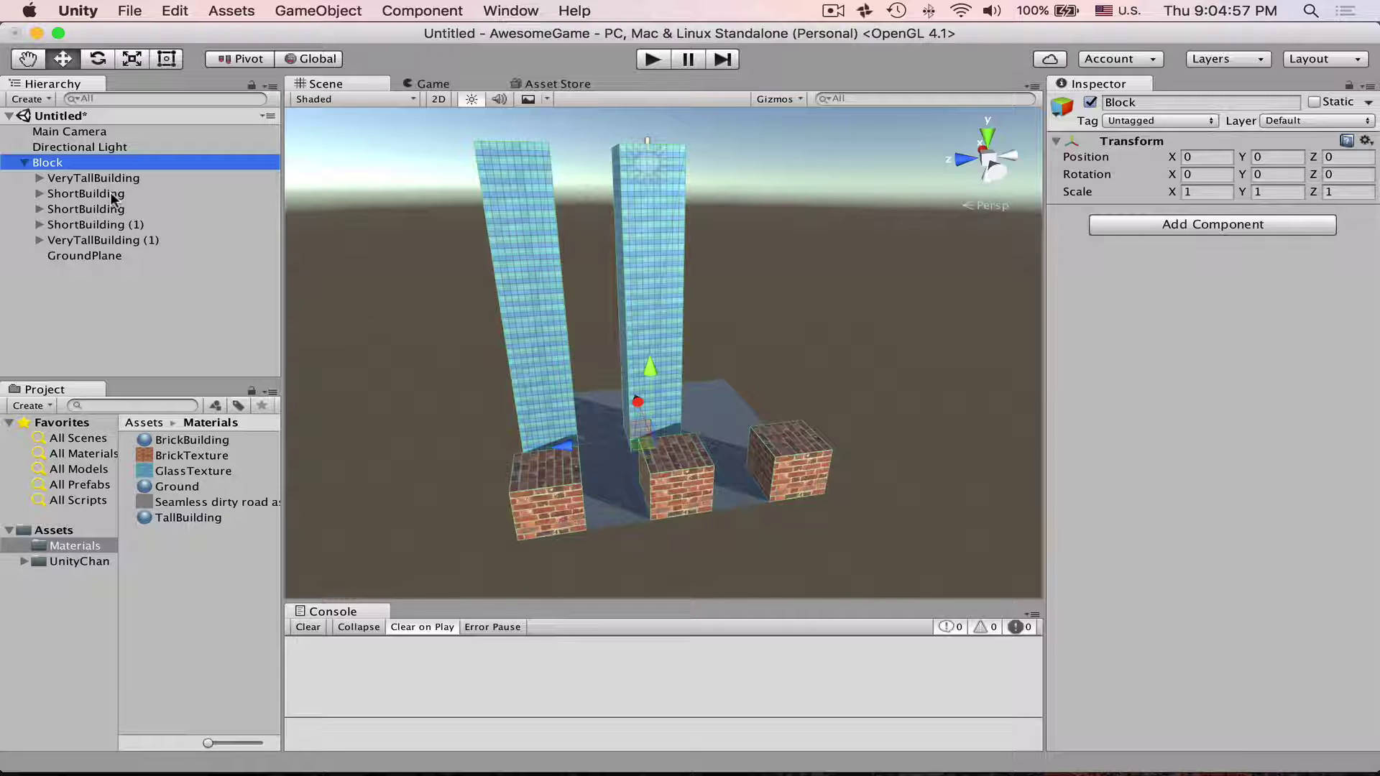
click(27, 163)
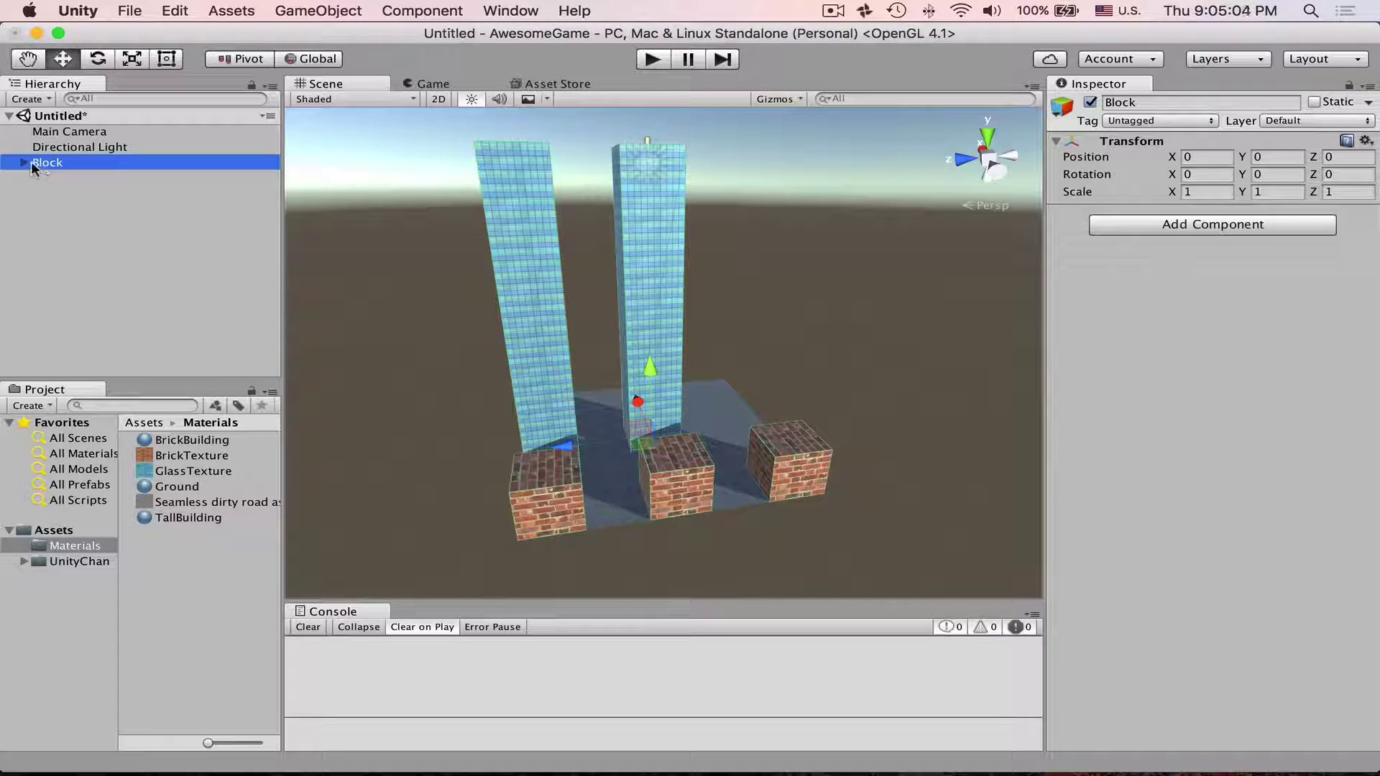
click(28, 162)
click(79, 209)
click(74, 240)
click(74, 255)
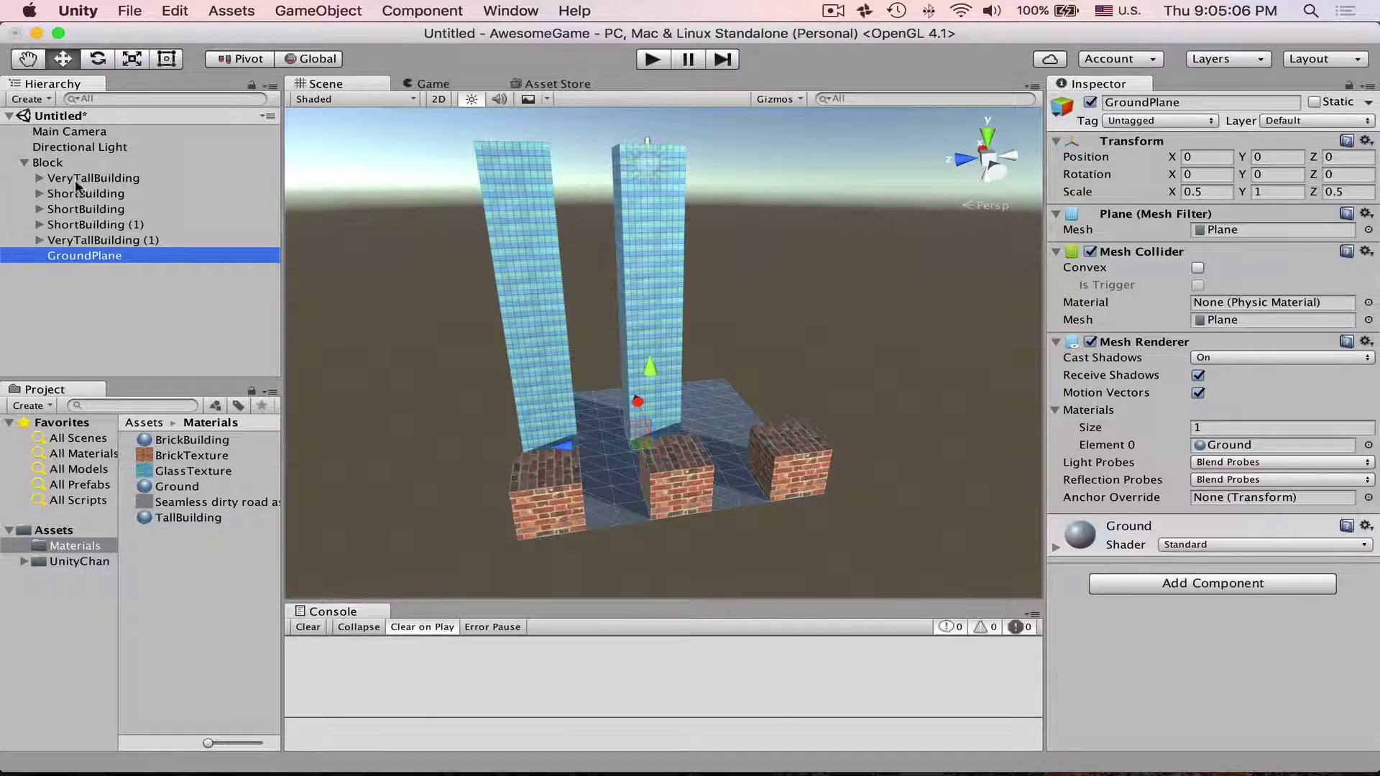
click(78, 180)
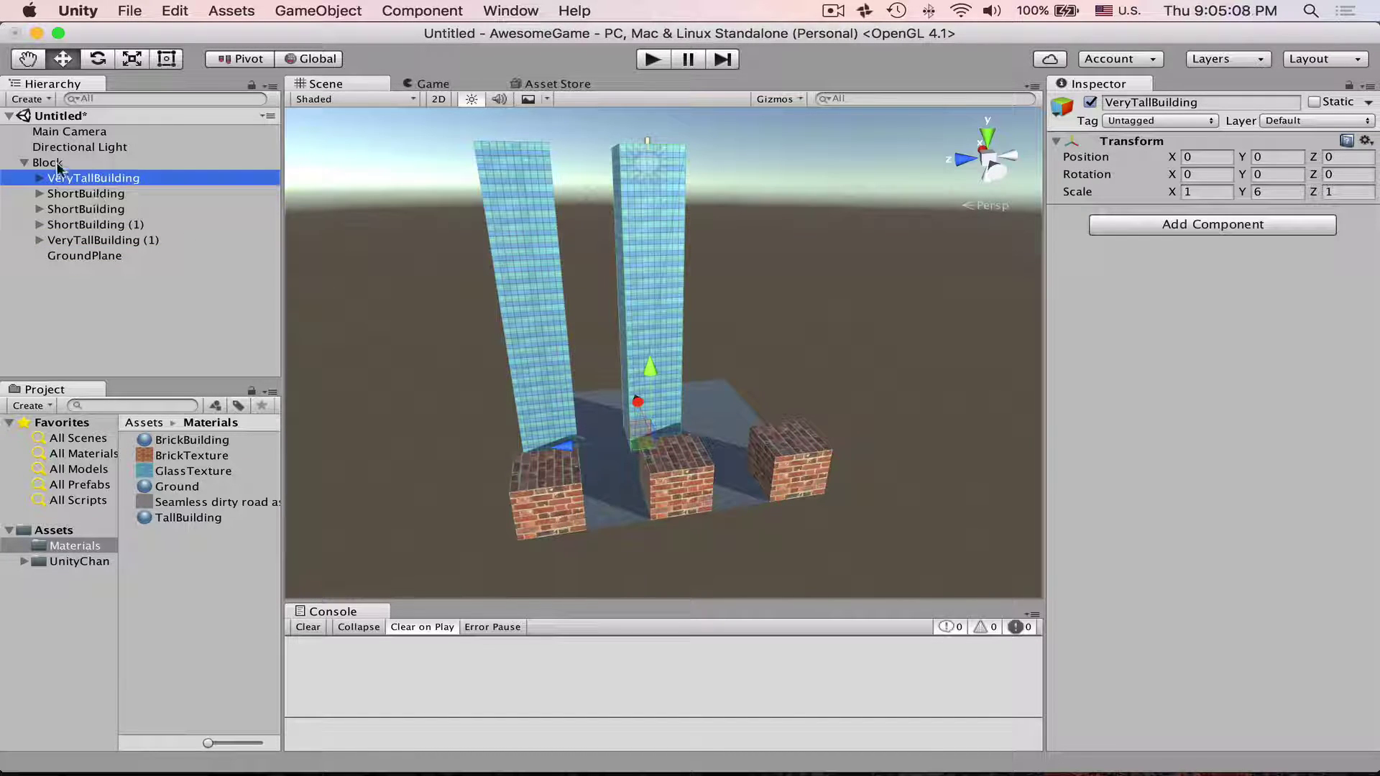
click(54, 163)
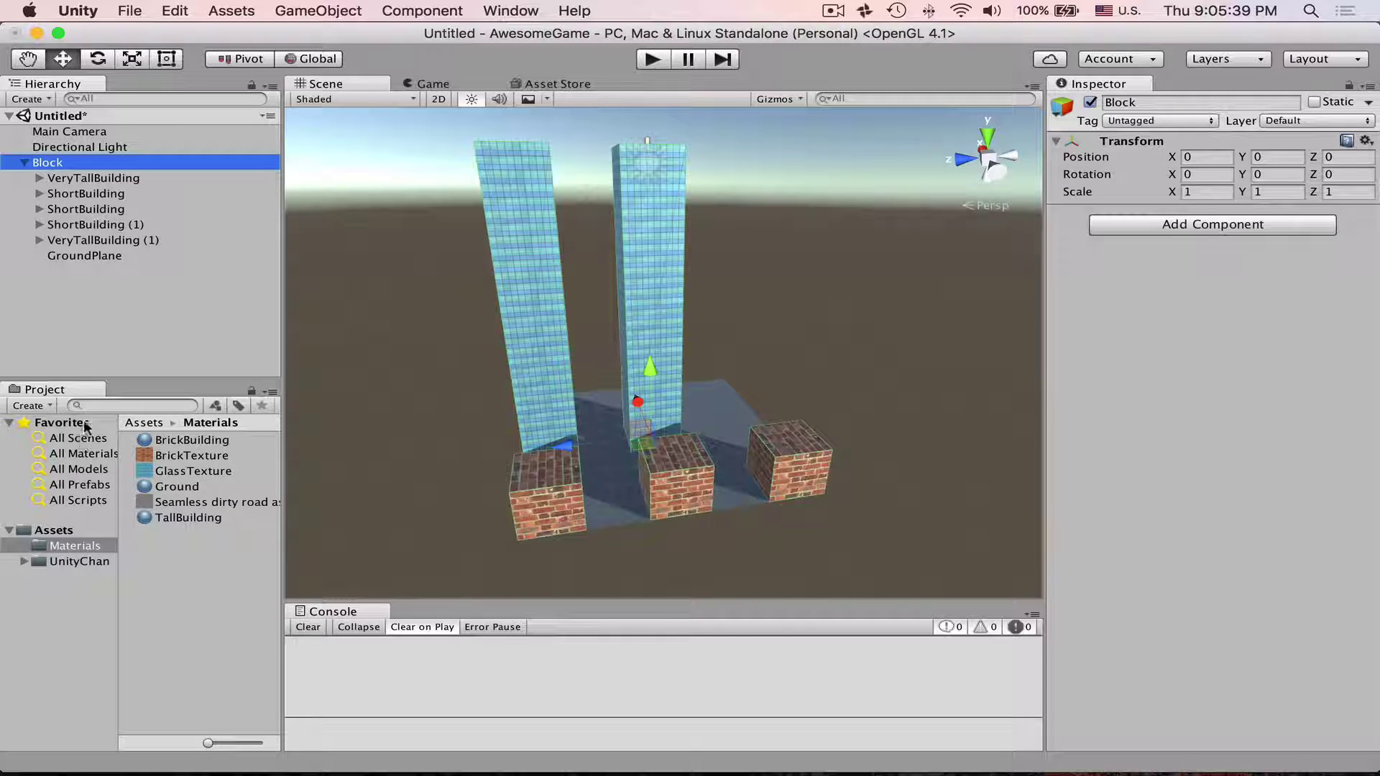
Make Block a prefab asset by dropping it into the Materials folder.
drag(47, 164, 193, 631)
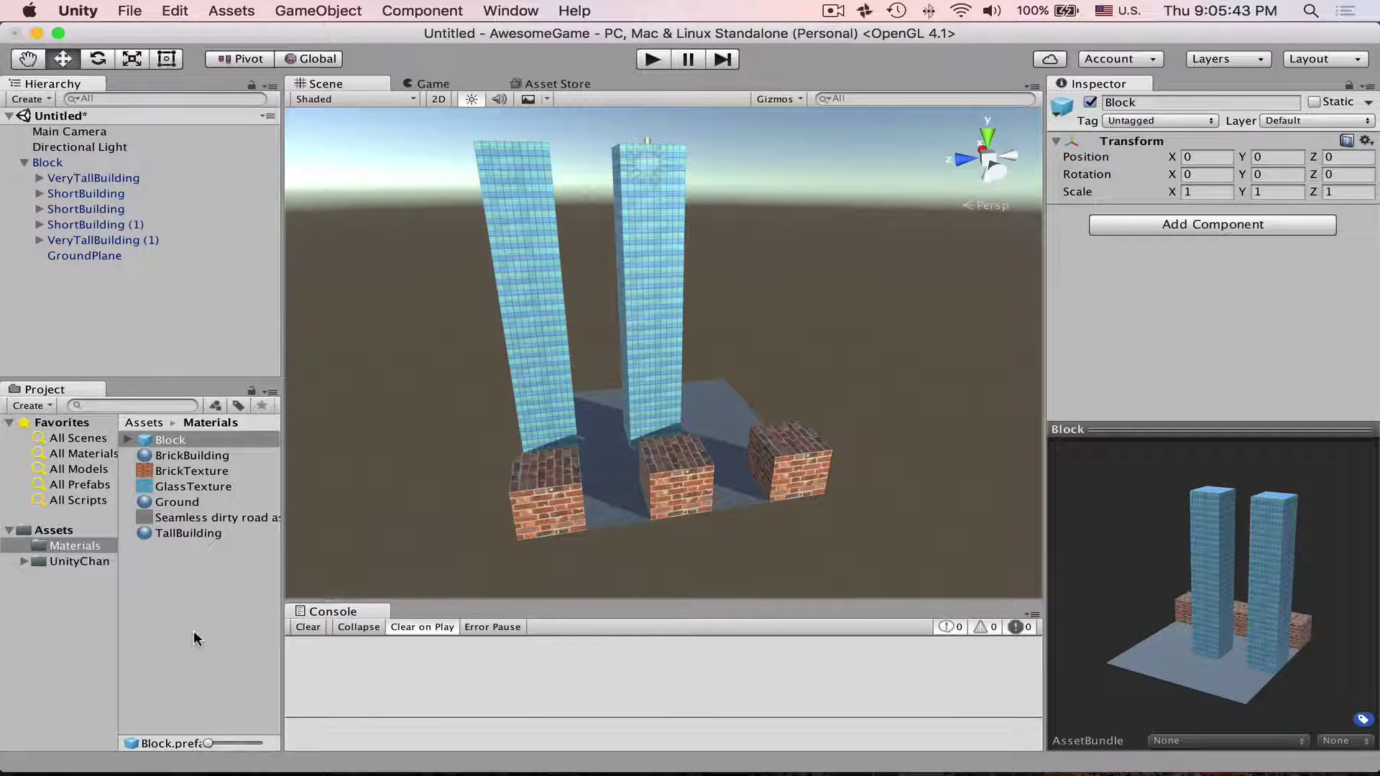
click(127, 439)
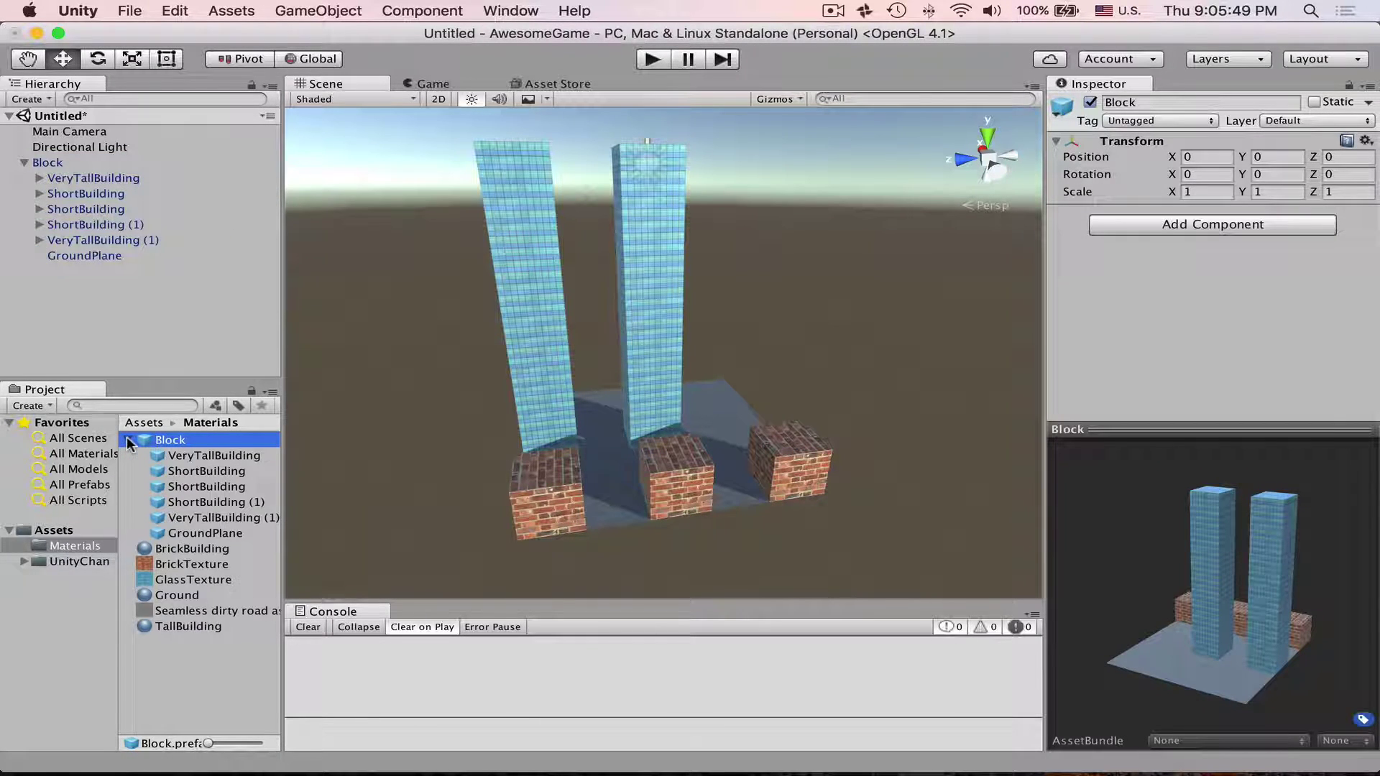
click(127, 438)
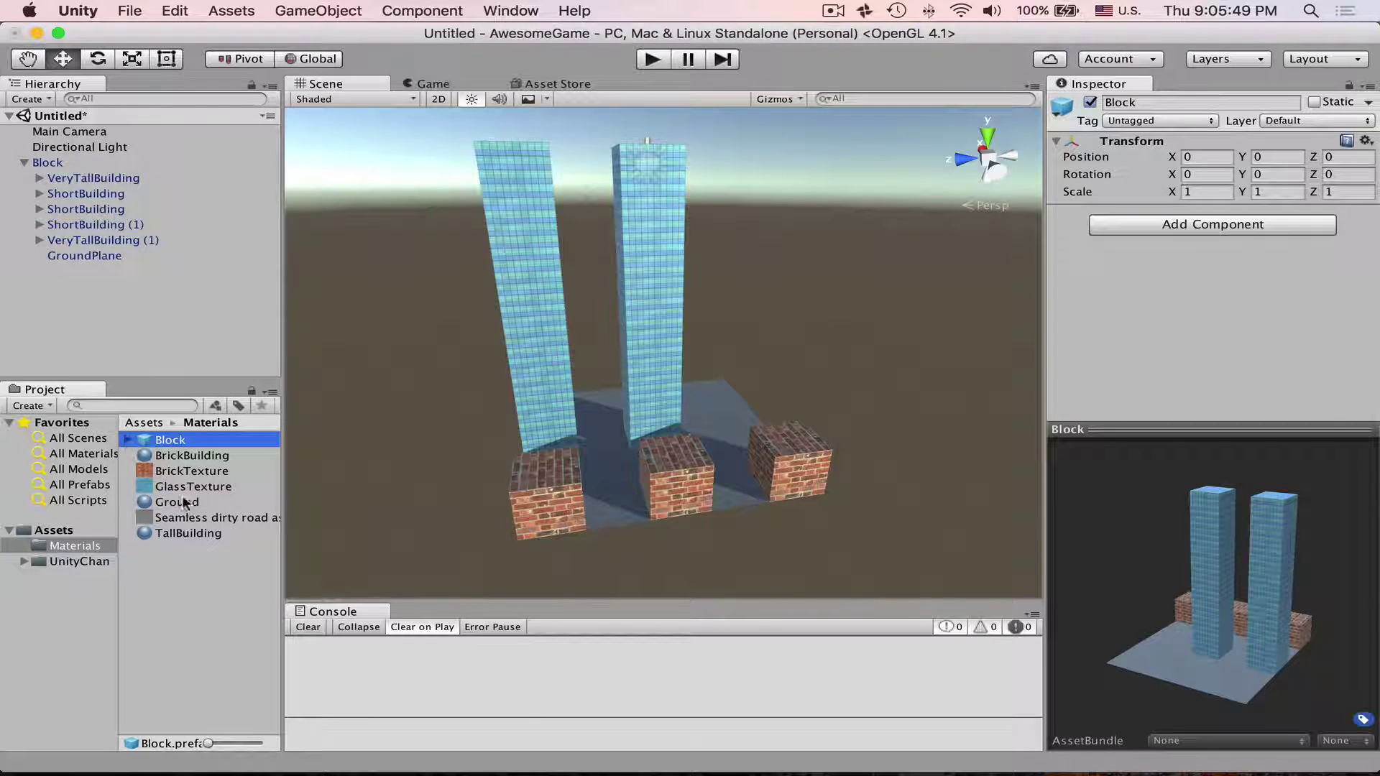
Try large Project icons, rotate the prefab preview, and collapse the Block instance.
drag(210, 743, 238, 748)
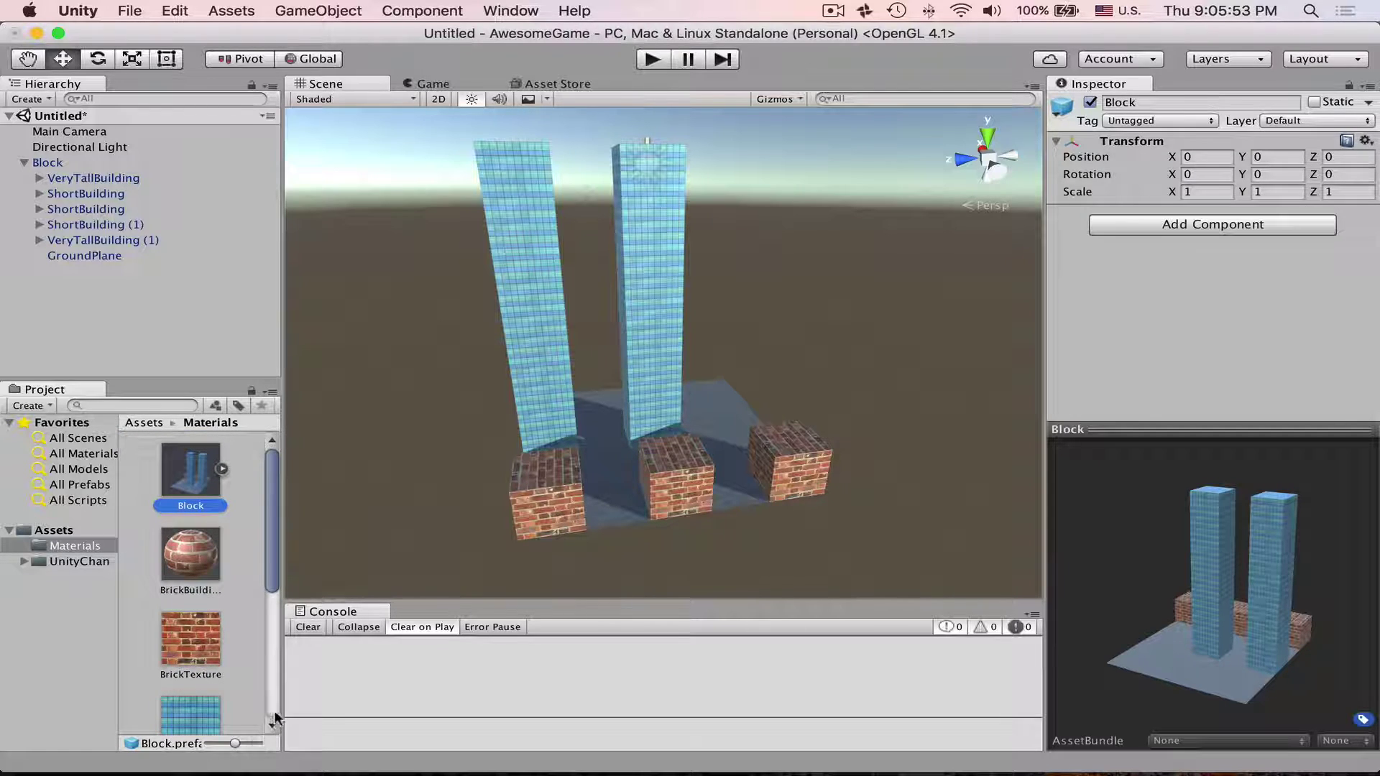
drag(235, 748, 208, 744)
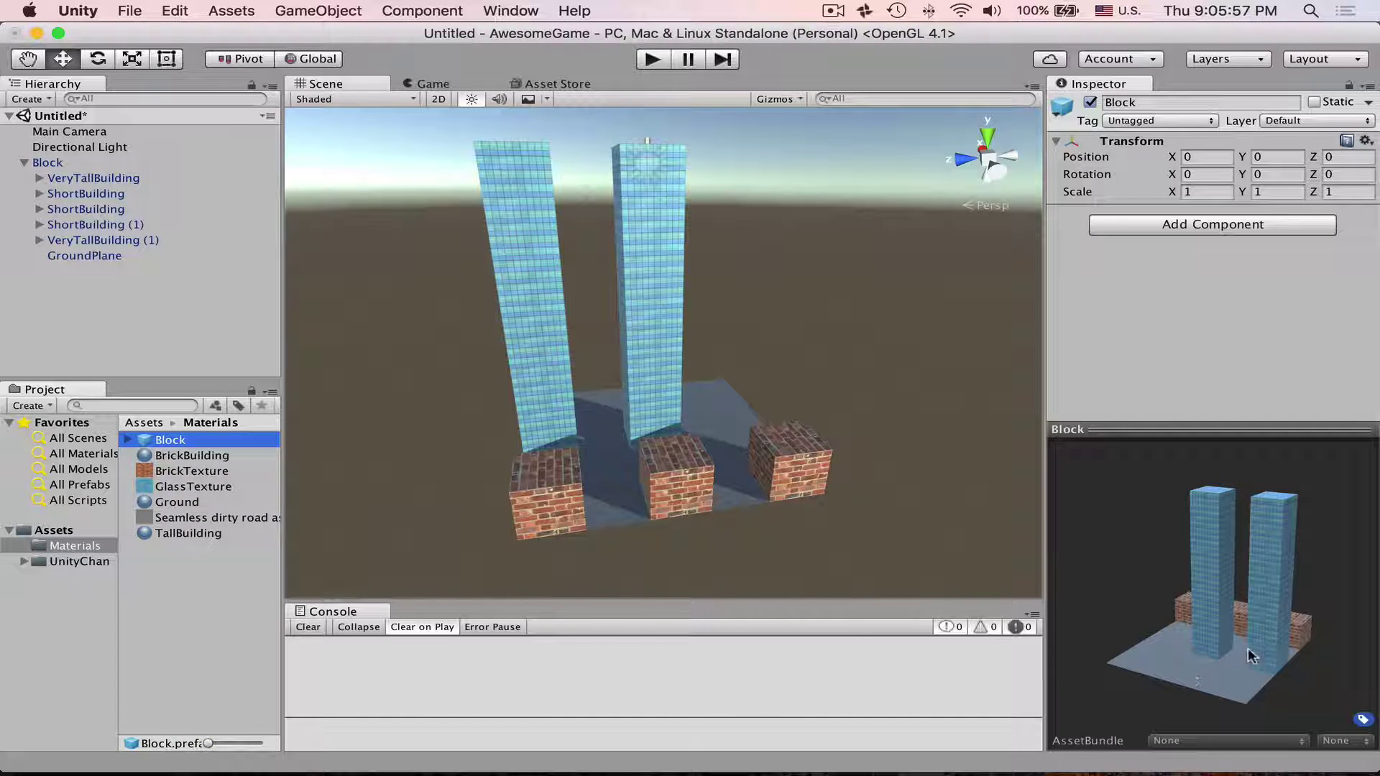
drag(1251, 656, 1256, 656)
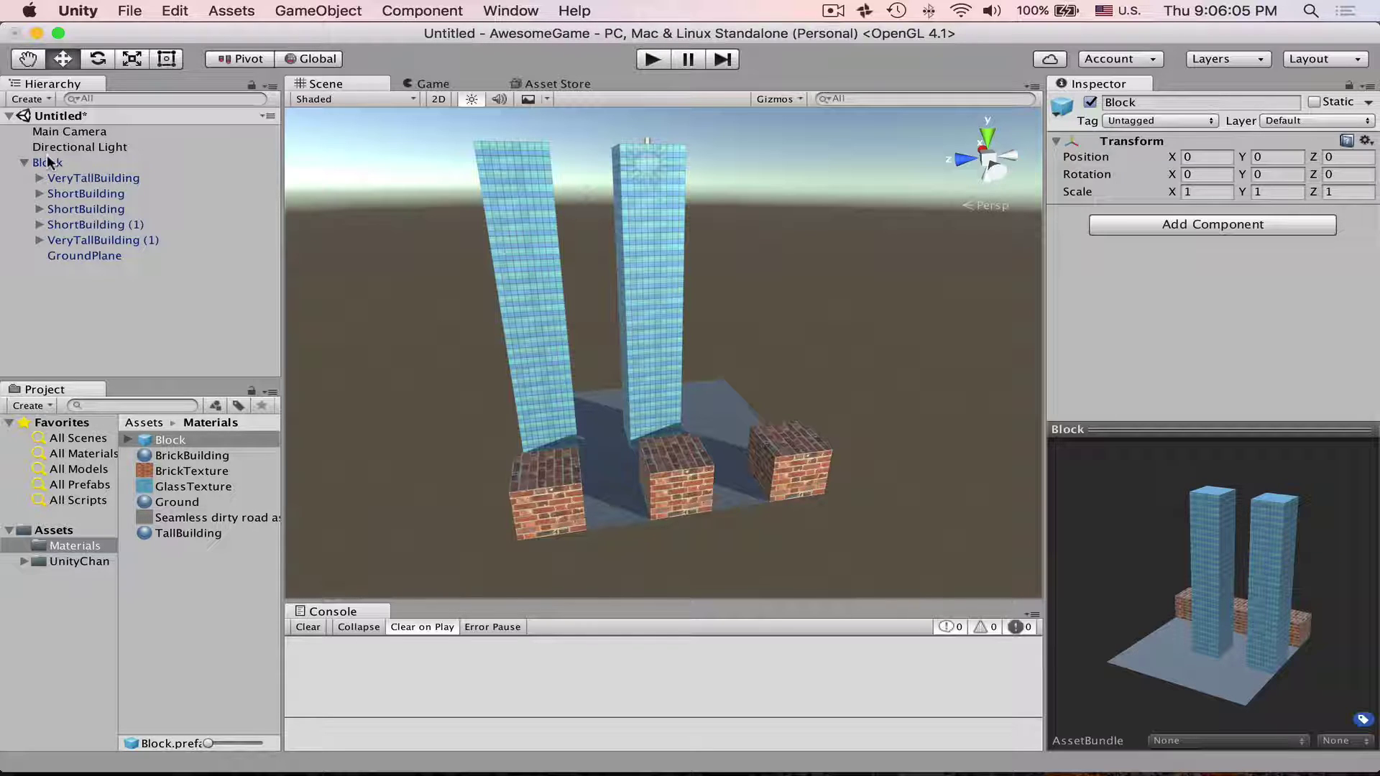
click(48, 161)
click(24, 162)
click(84, 204)
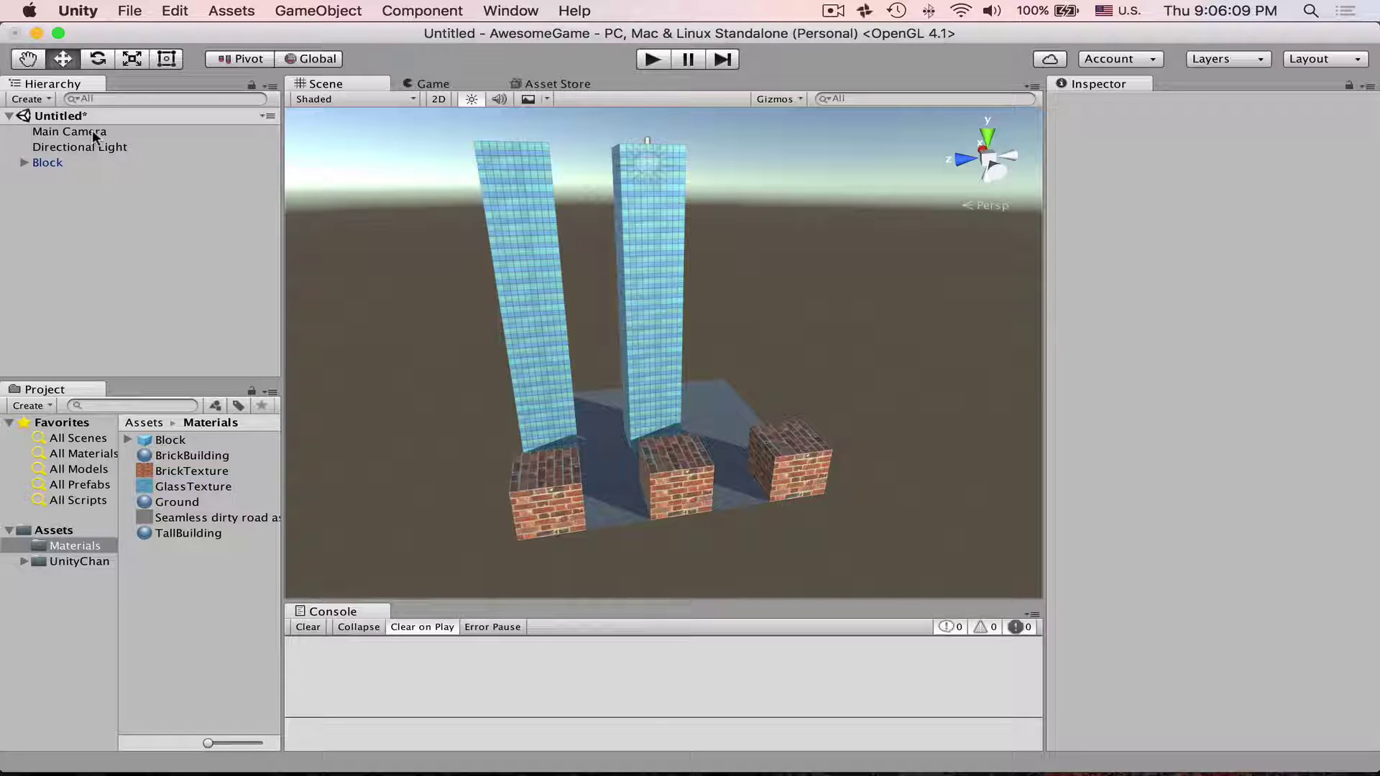
click(48, 164)
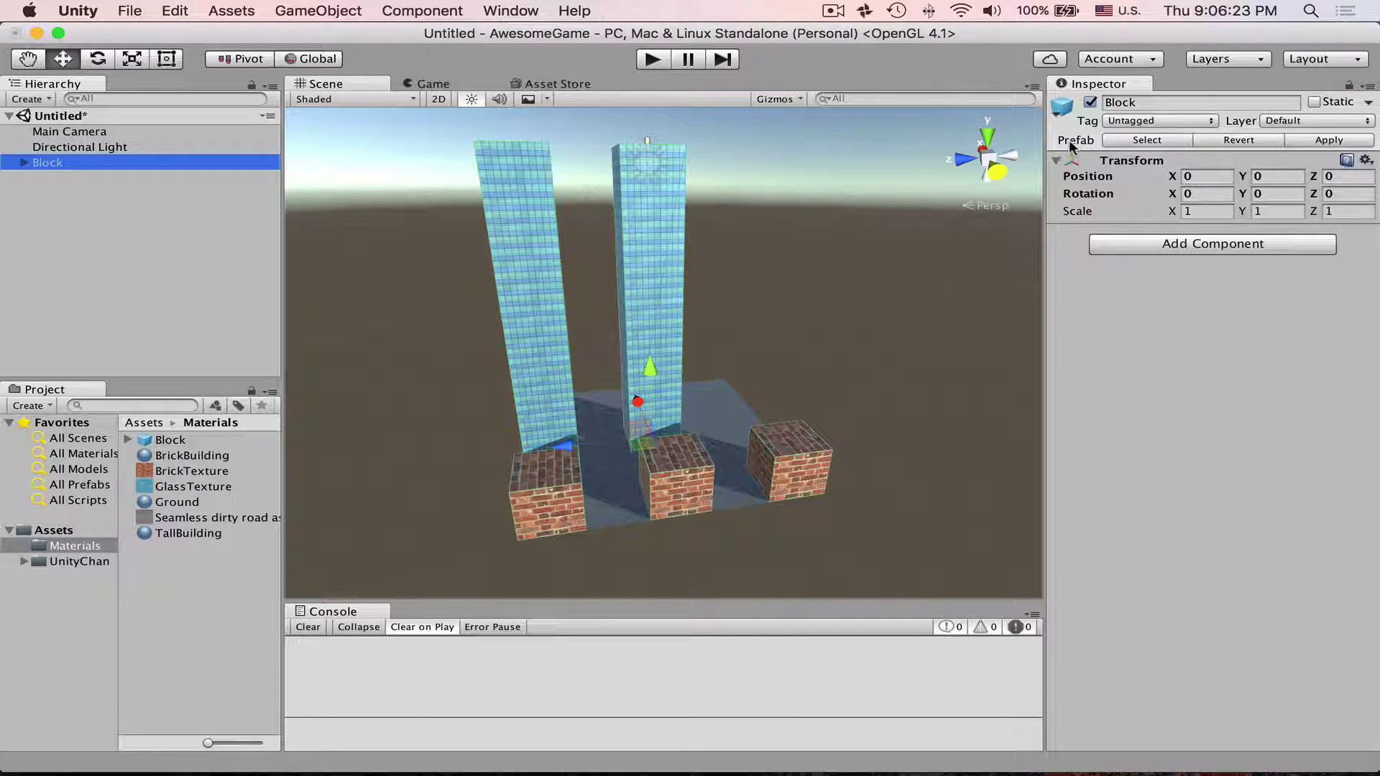
click(1150, 142)
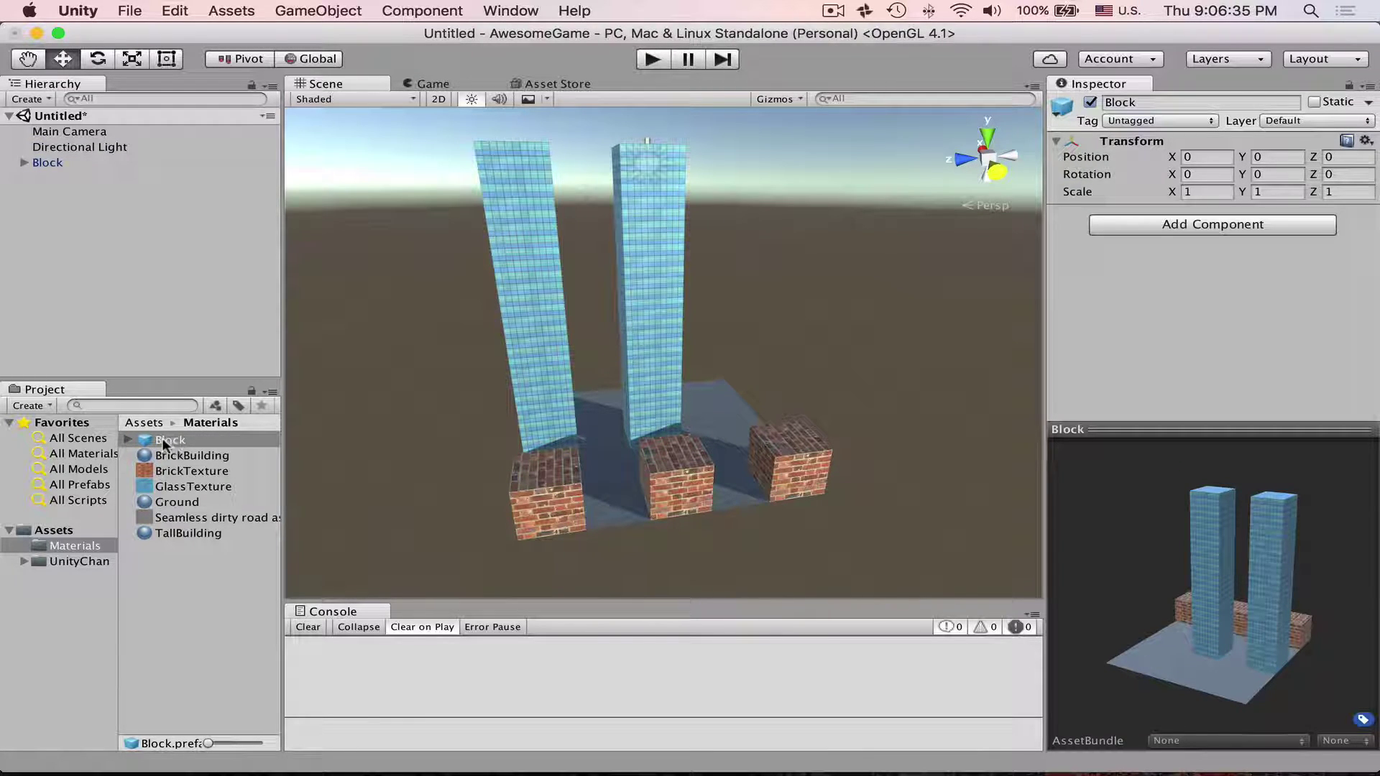
click(91, 164)
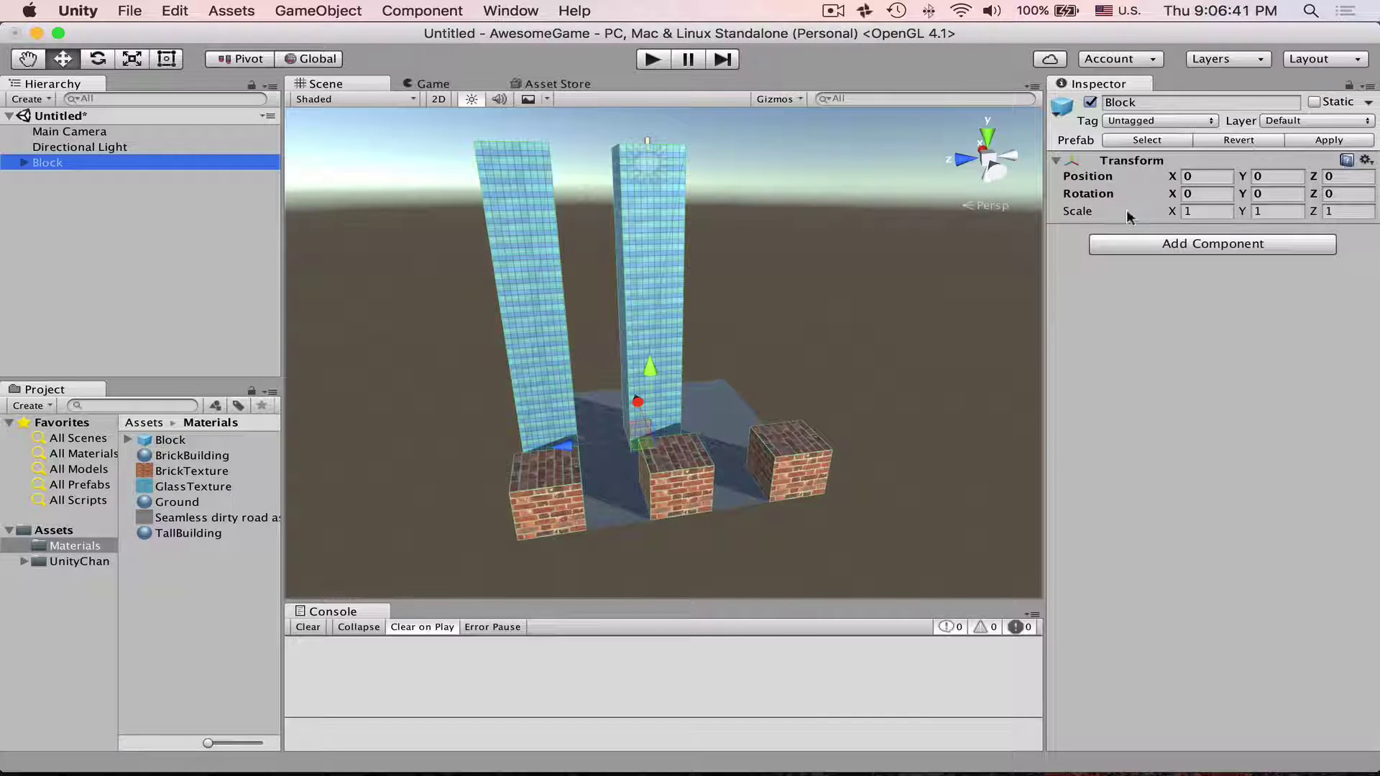
click(804, 461)
drag(742, 471, 708, 469)
click(660, 416)
key(super)
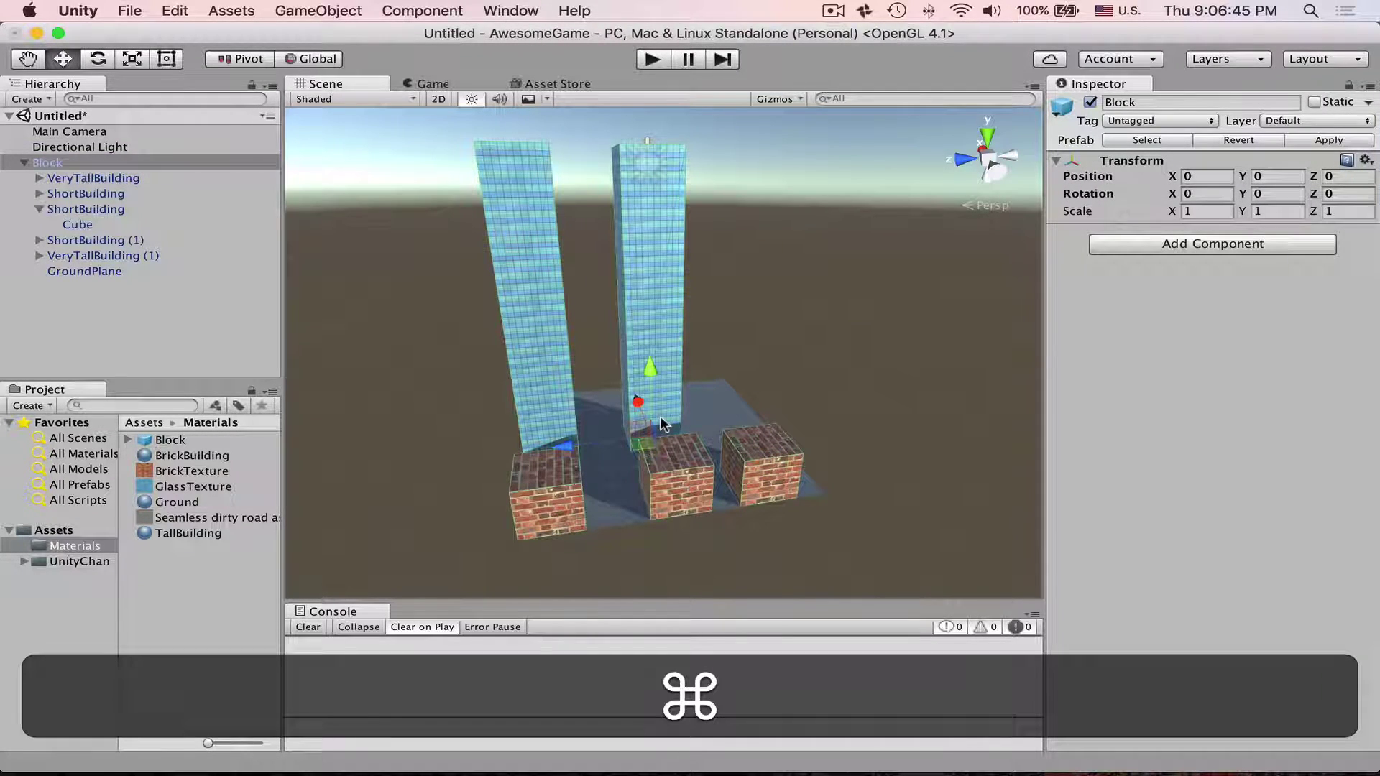
click(649, 425)
key(e)
drag(622, 285, 655, 257)
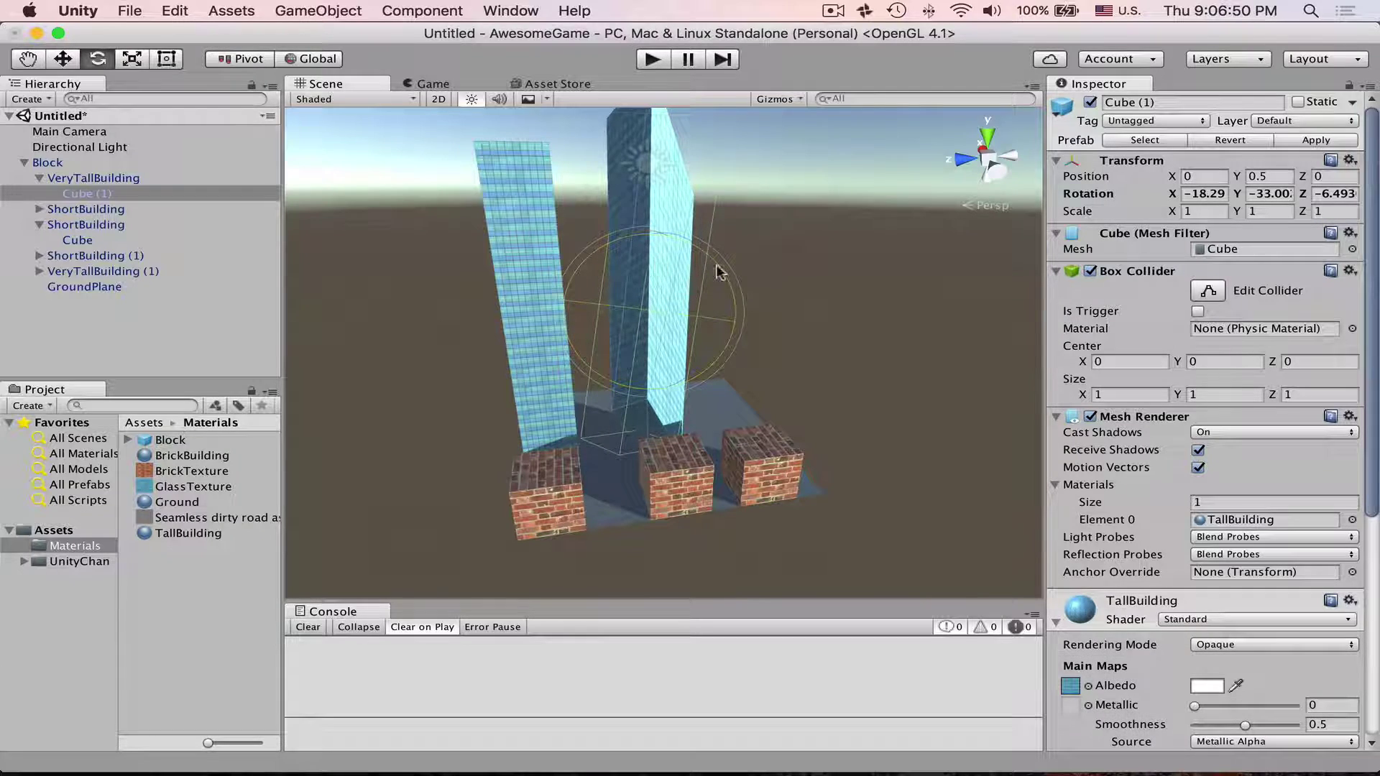
click(809, 296)
alt+drag(809, 296, 858, 325)
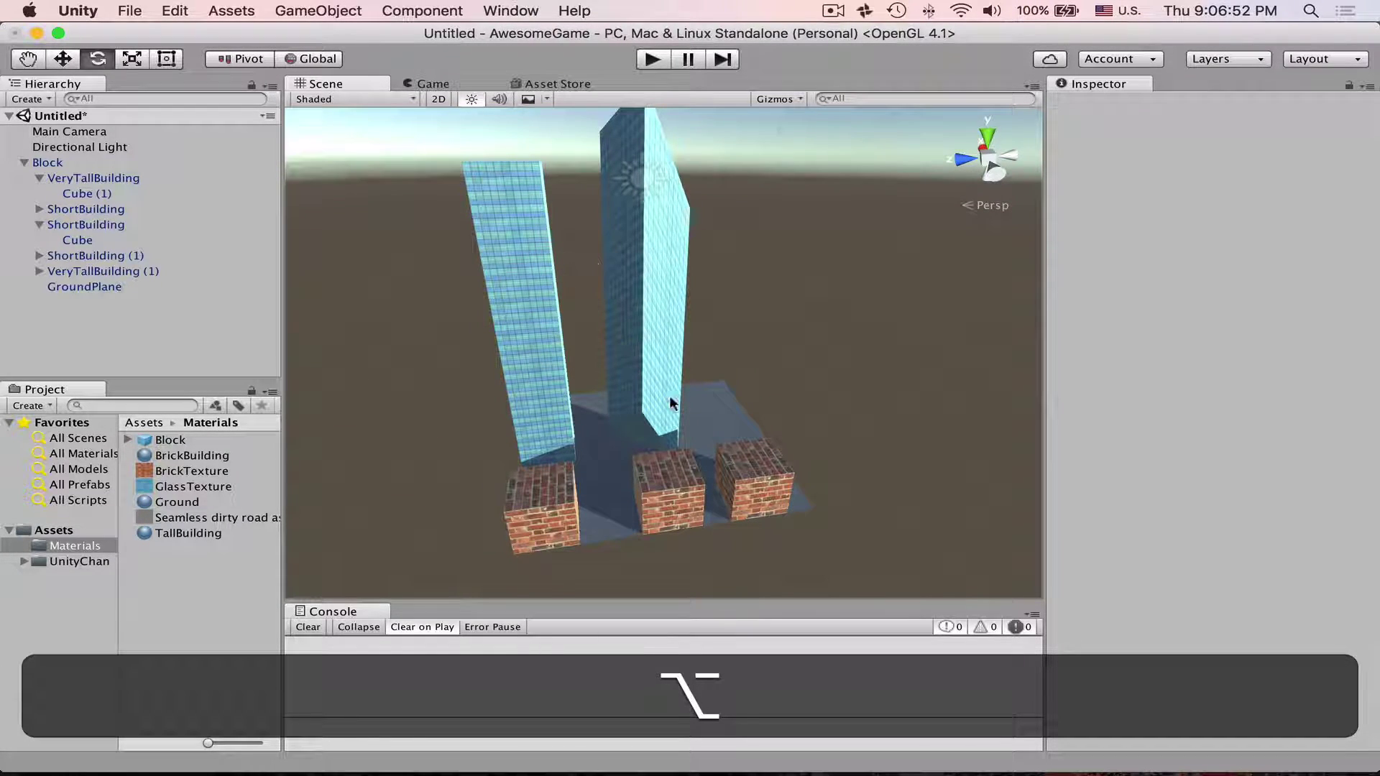
click(676, 472)
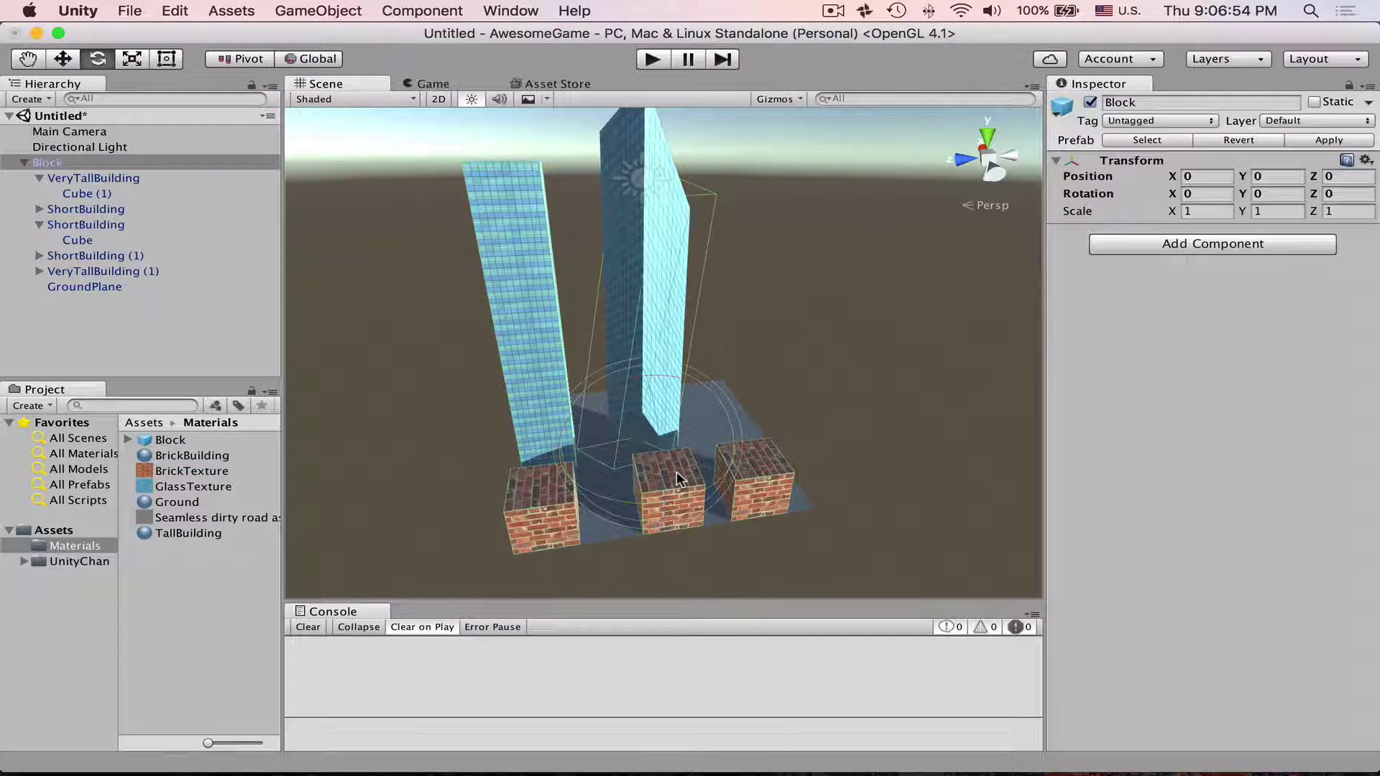
click(1232, 139)
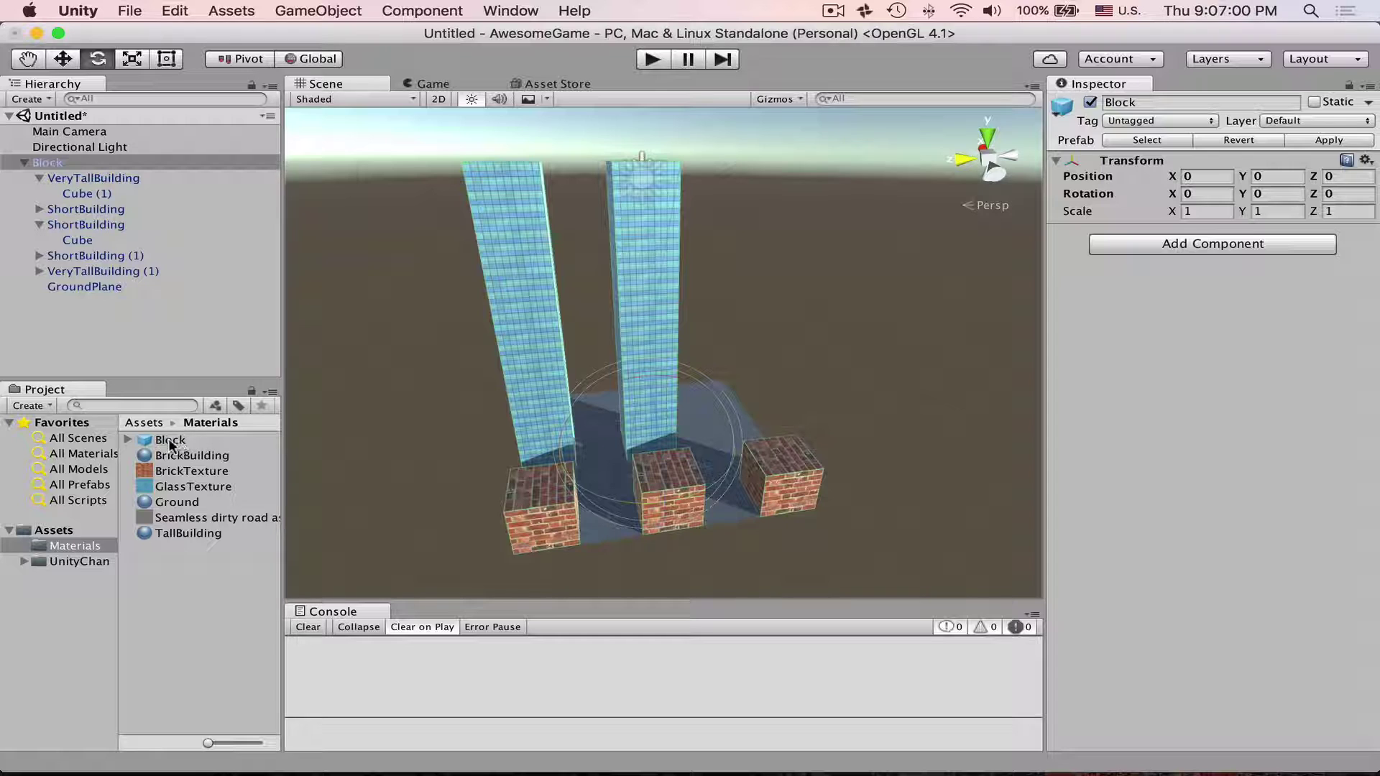
Move the right brick cube toward the middle cube, to X 0.66.
click(779, 451)
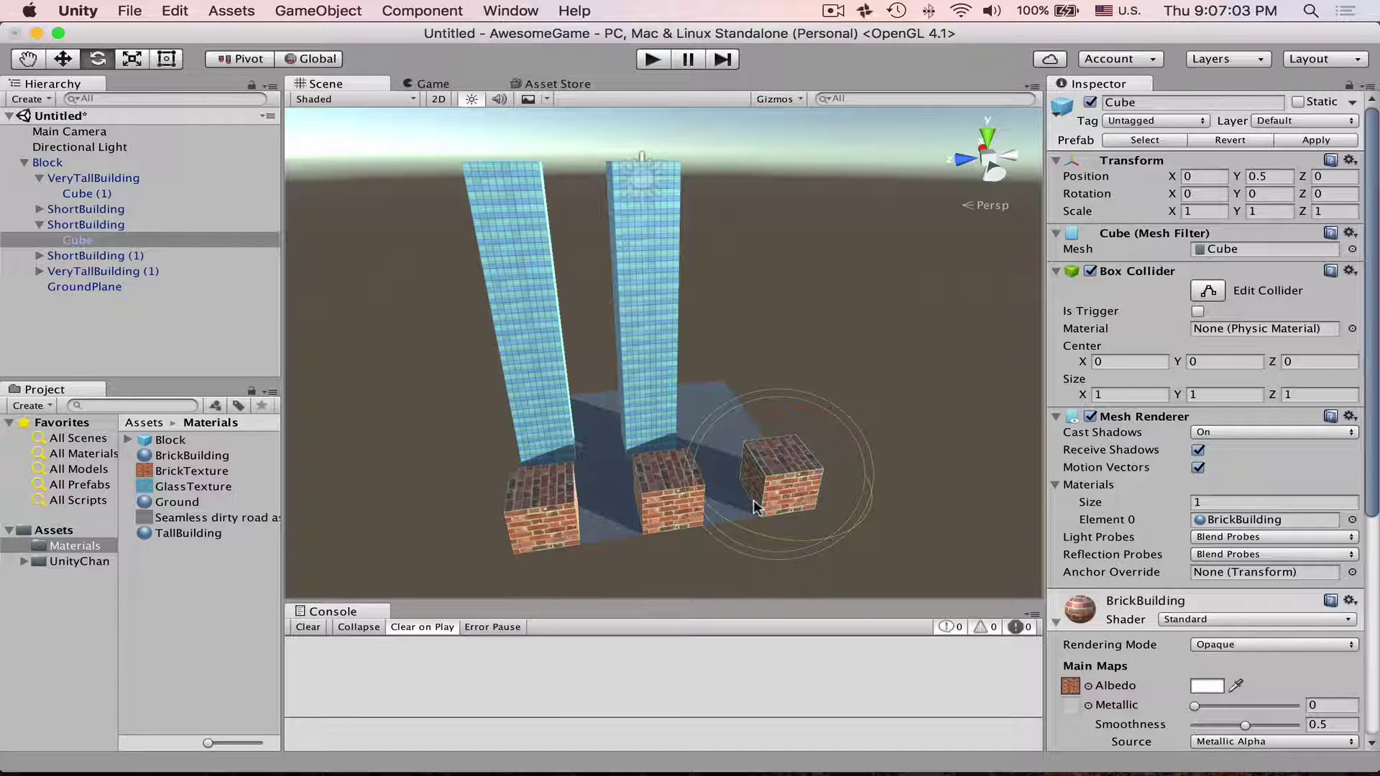
key(w)
drag(733, 483, 710, 489)
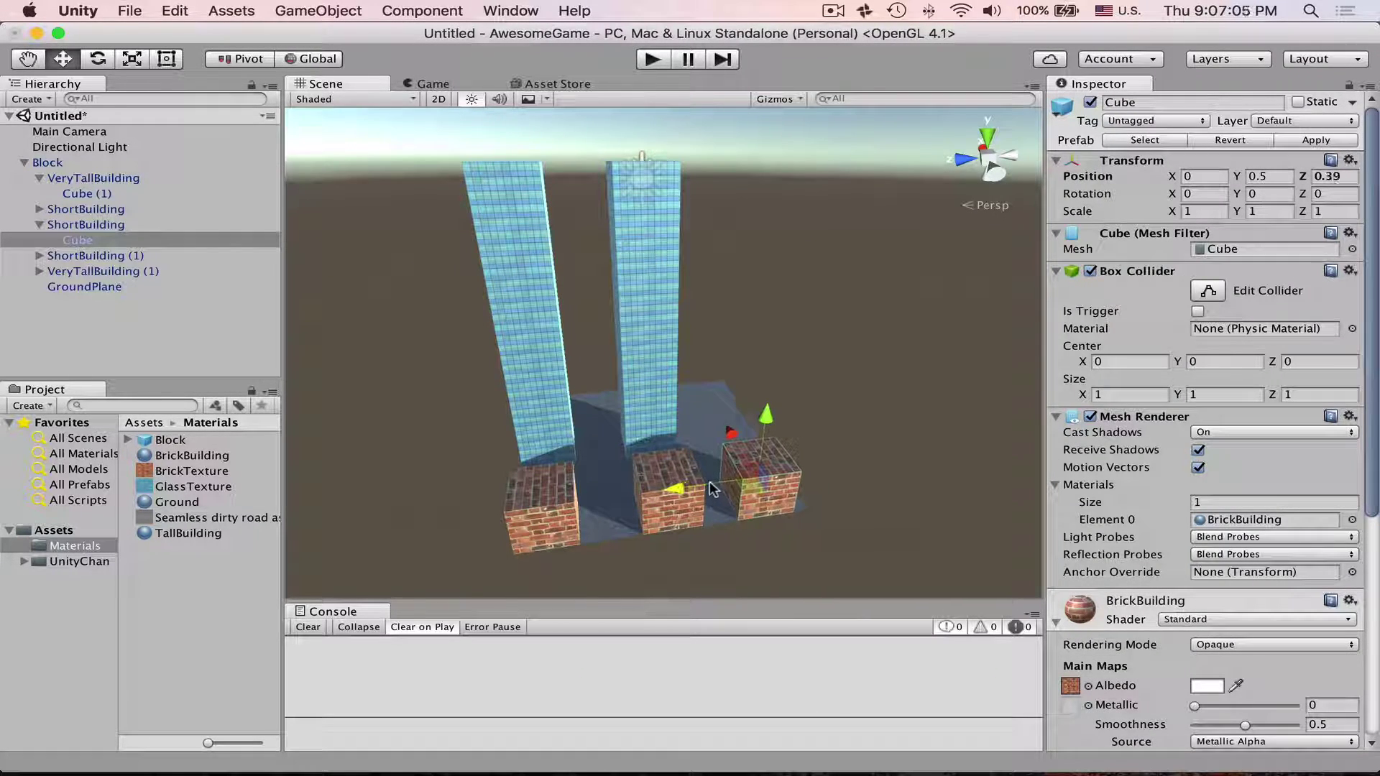
drag(729, 433, 714, 414)
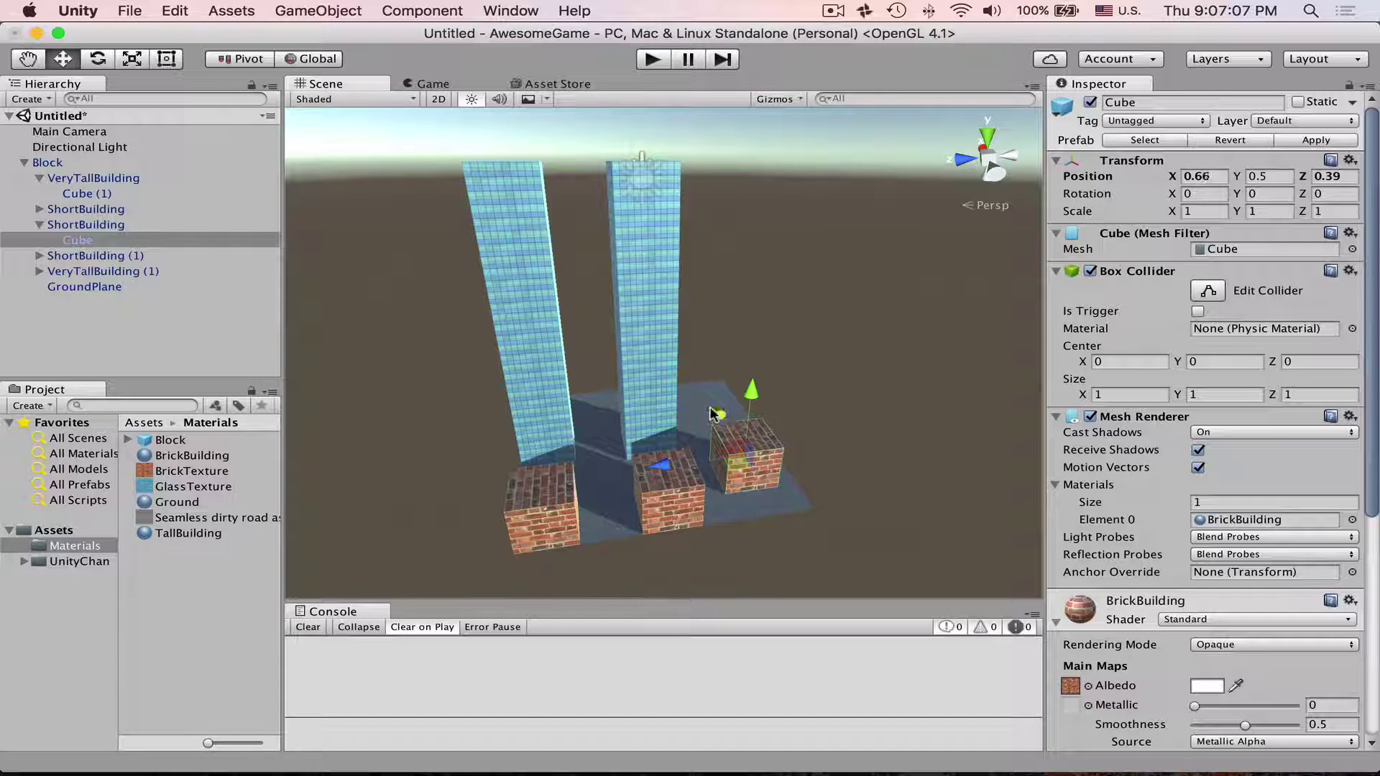
Move the front-left cube to Z -0.65 and a brick building to X 3.51, then Apply to the prefab.
click(546, 511)
click(538, 519)
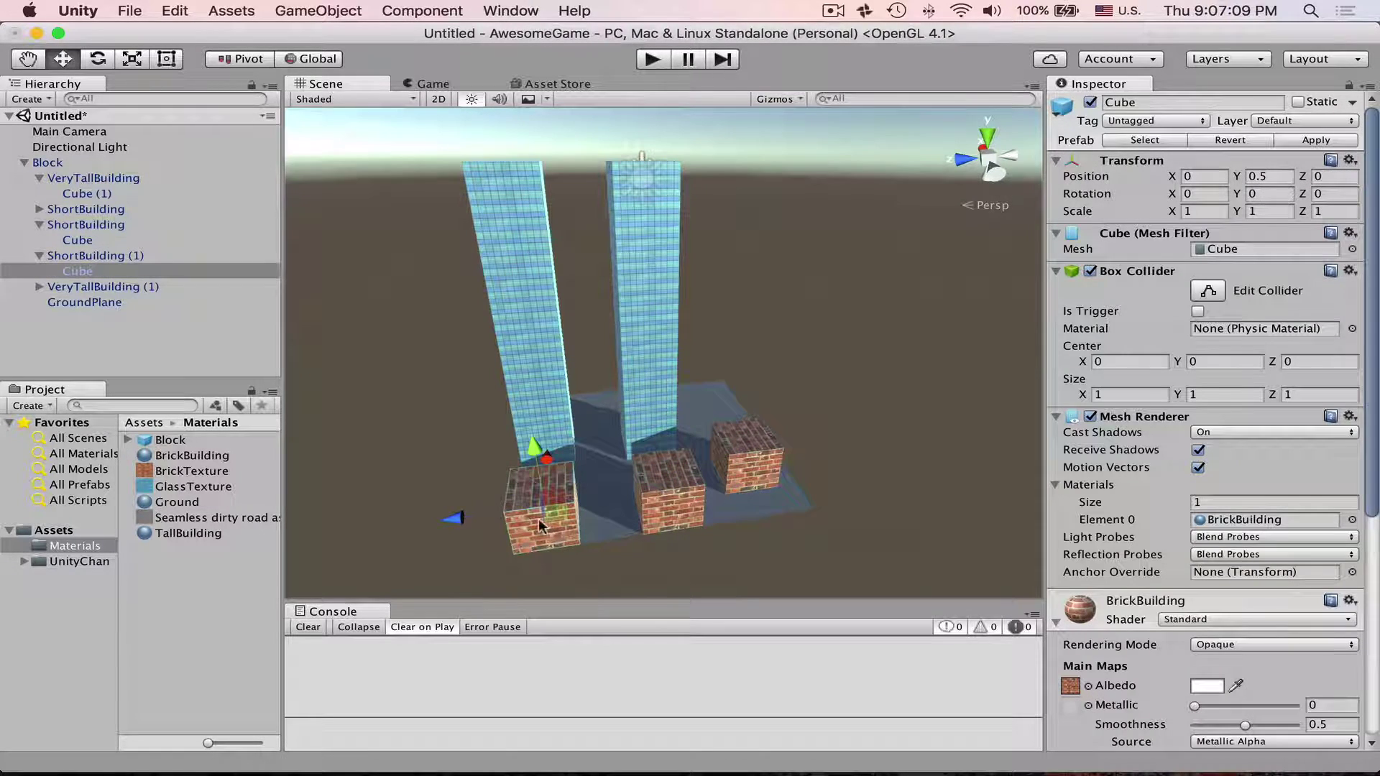
drag(496, 517, 807, 506)
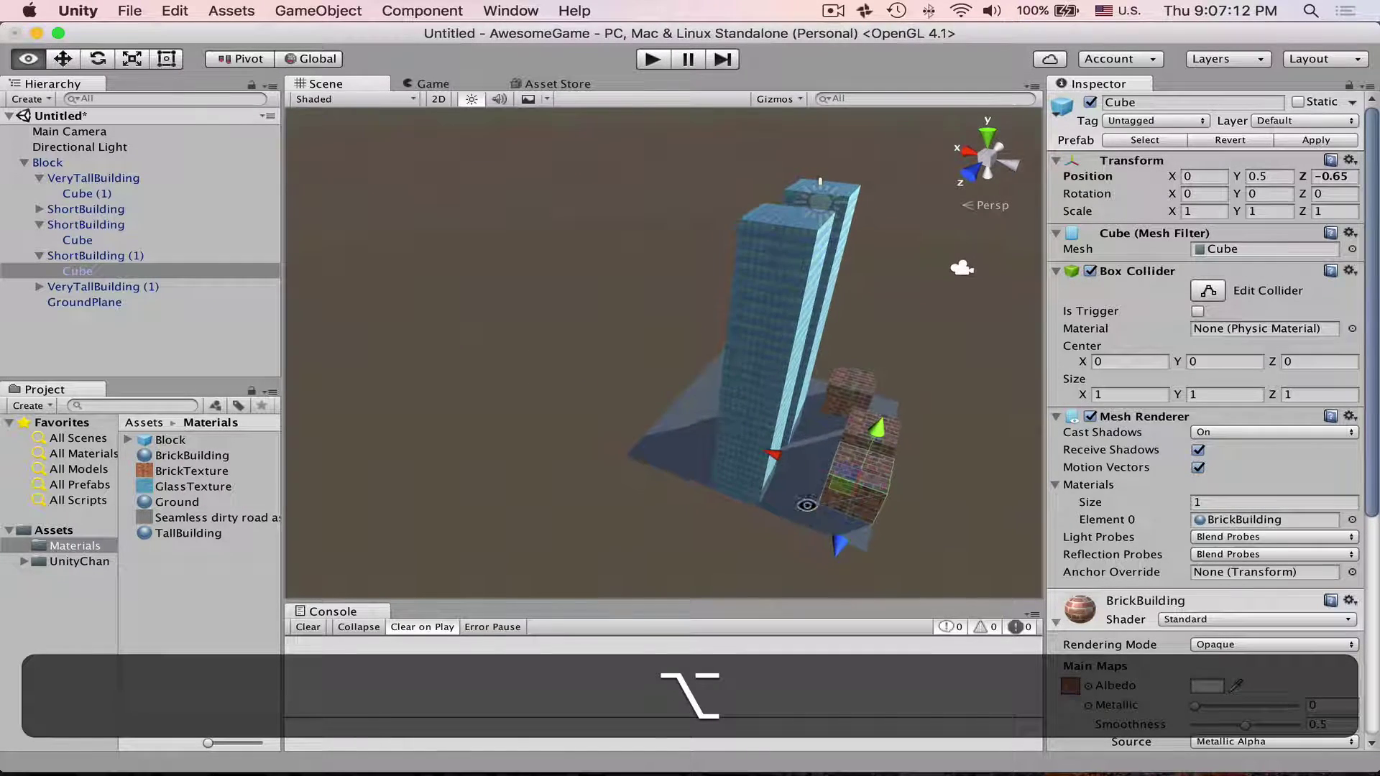
click(861, 436)
drag(811, 429, 484, 382)
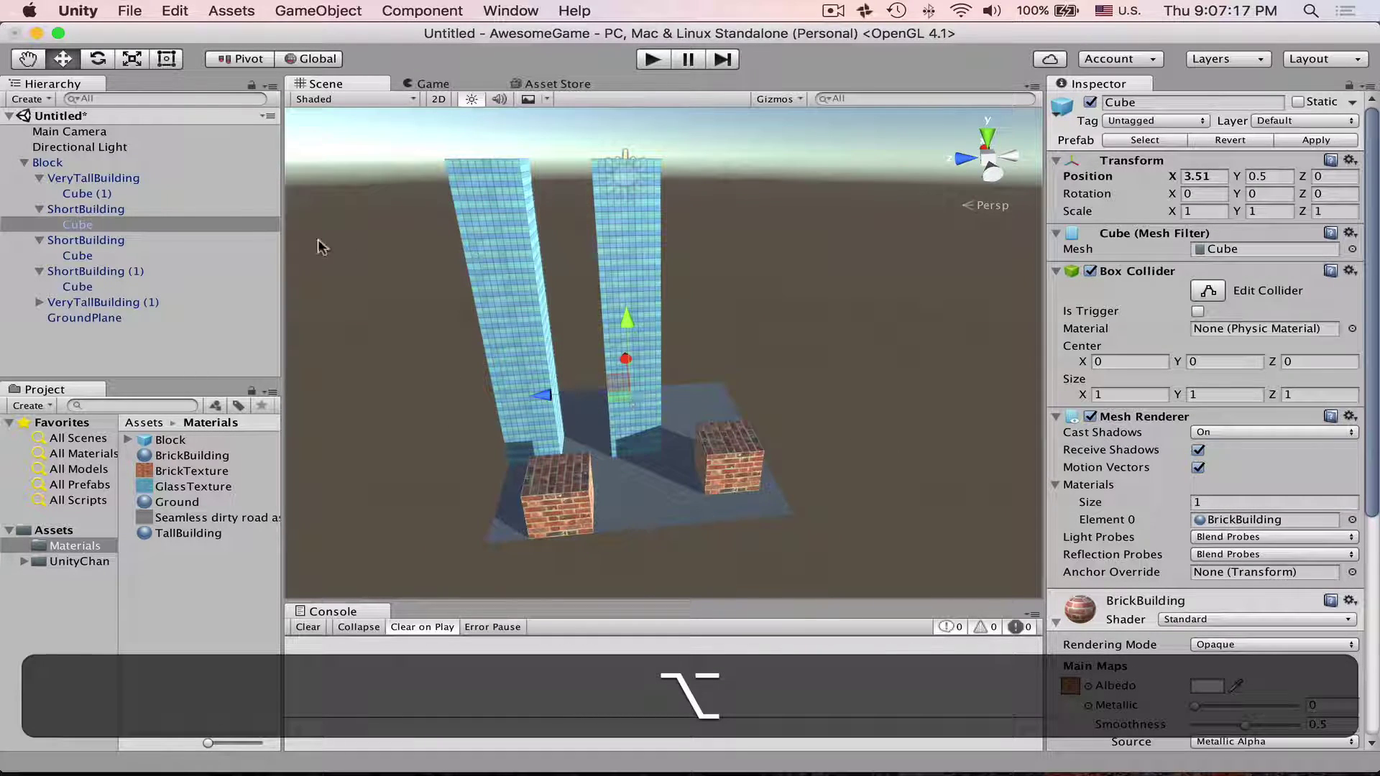
click(108, 164)
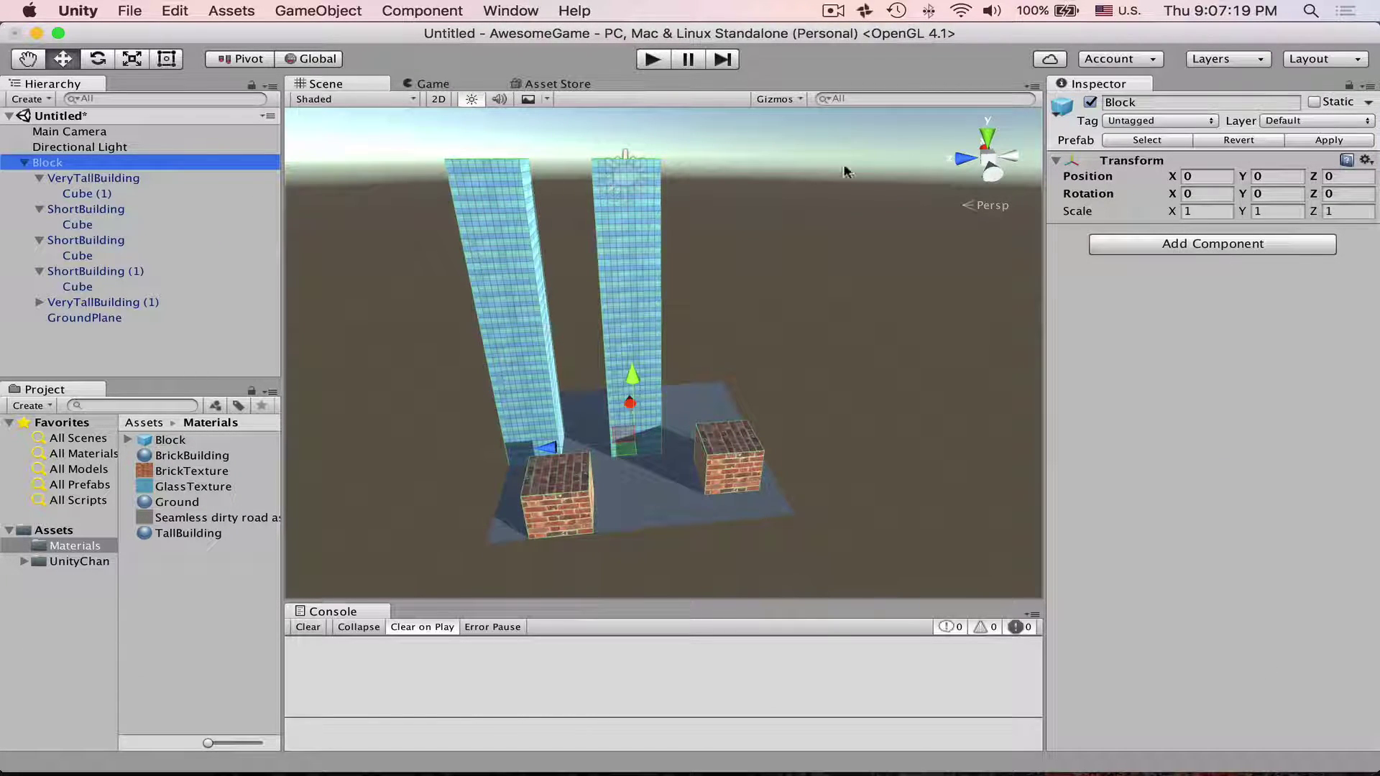
click(1330, 140)
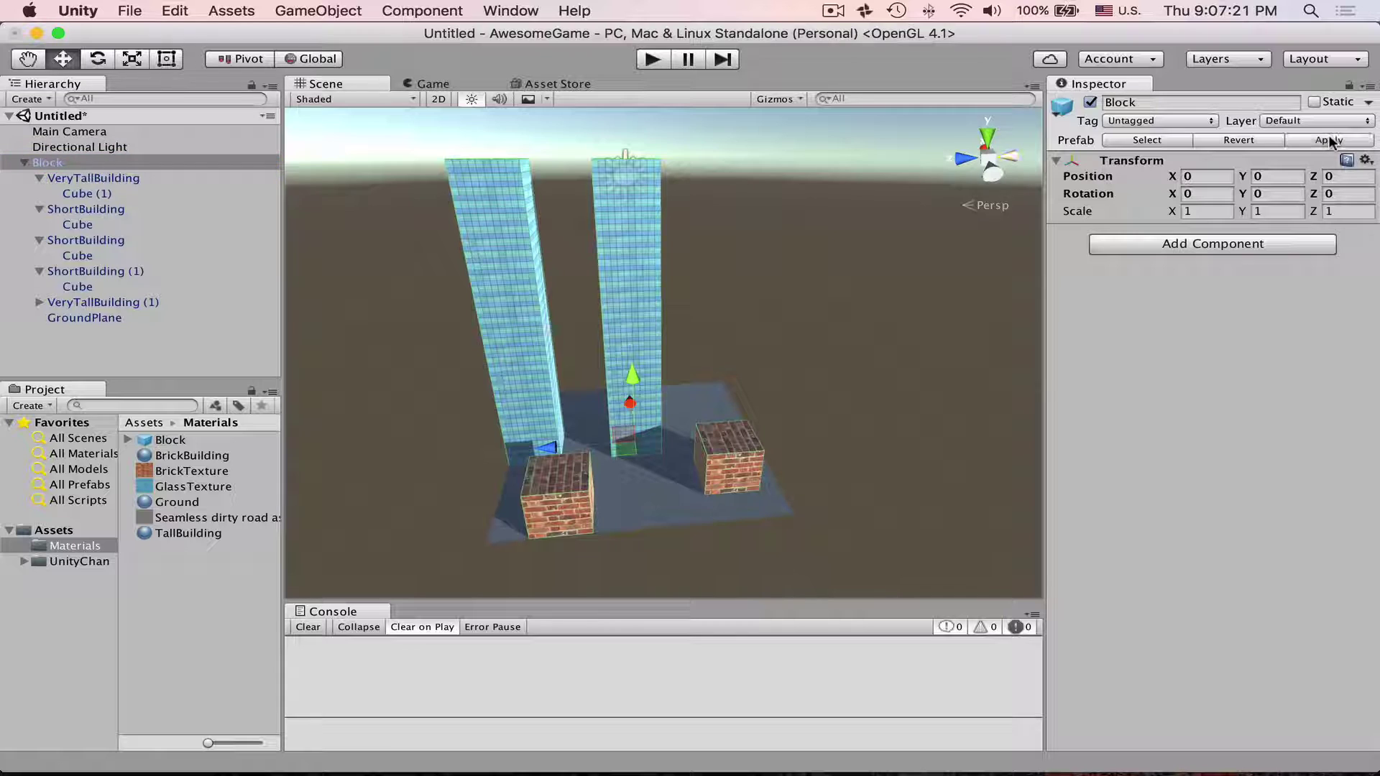
Check the Block prefab preview, then place a second instance, Block (1), beside the original.
click(184, 444)
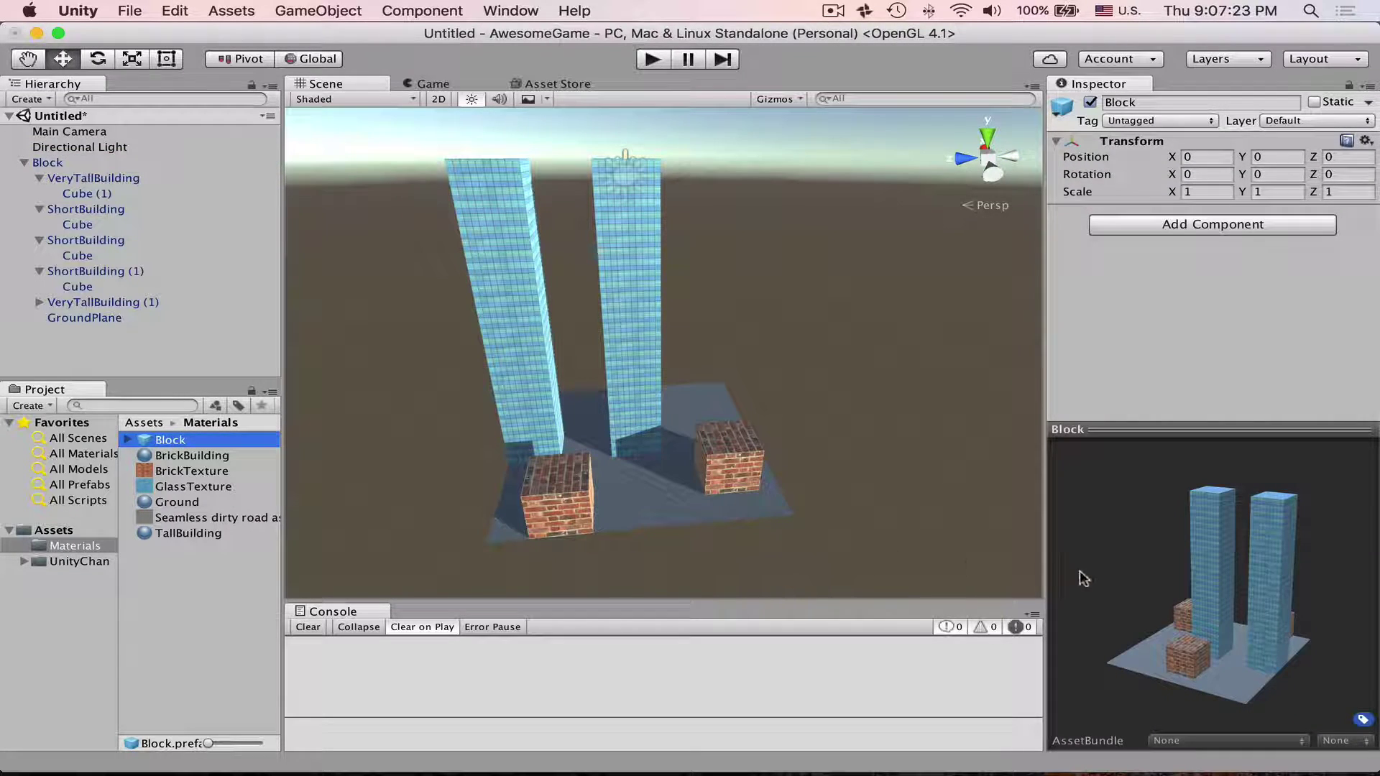
drag(1107, 596, 1294, 658)
scroll(812, 460, down, 5)
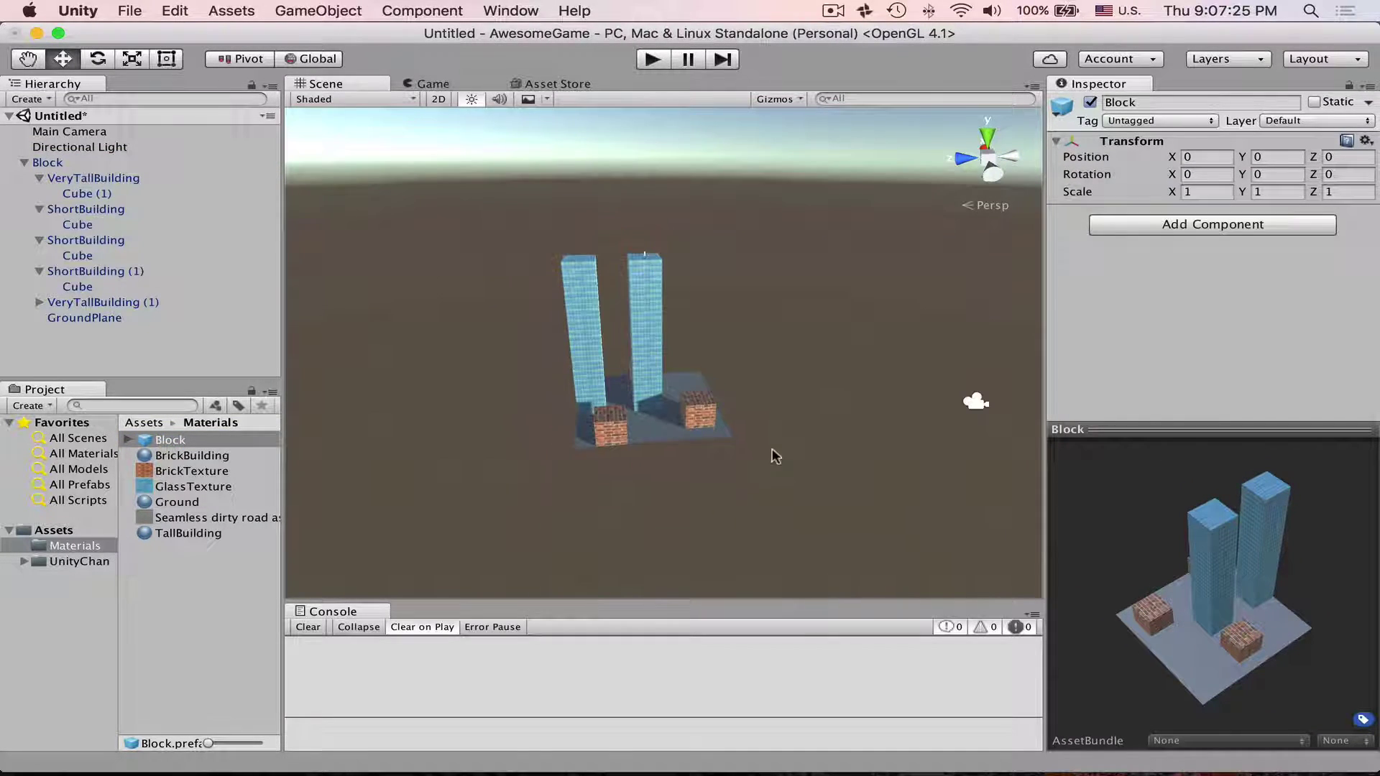
click(23, 163)
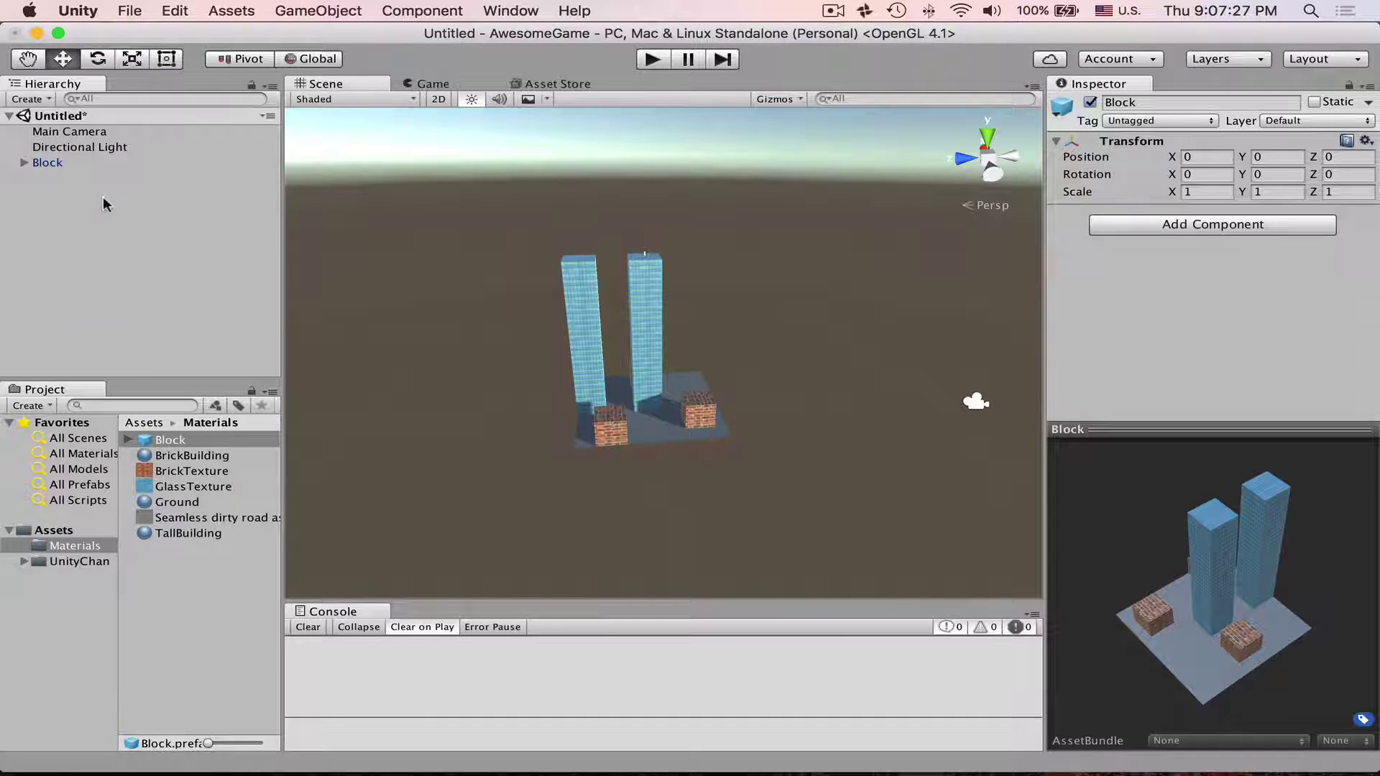
alt+drag(621, 395, 727, 482)
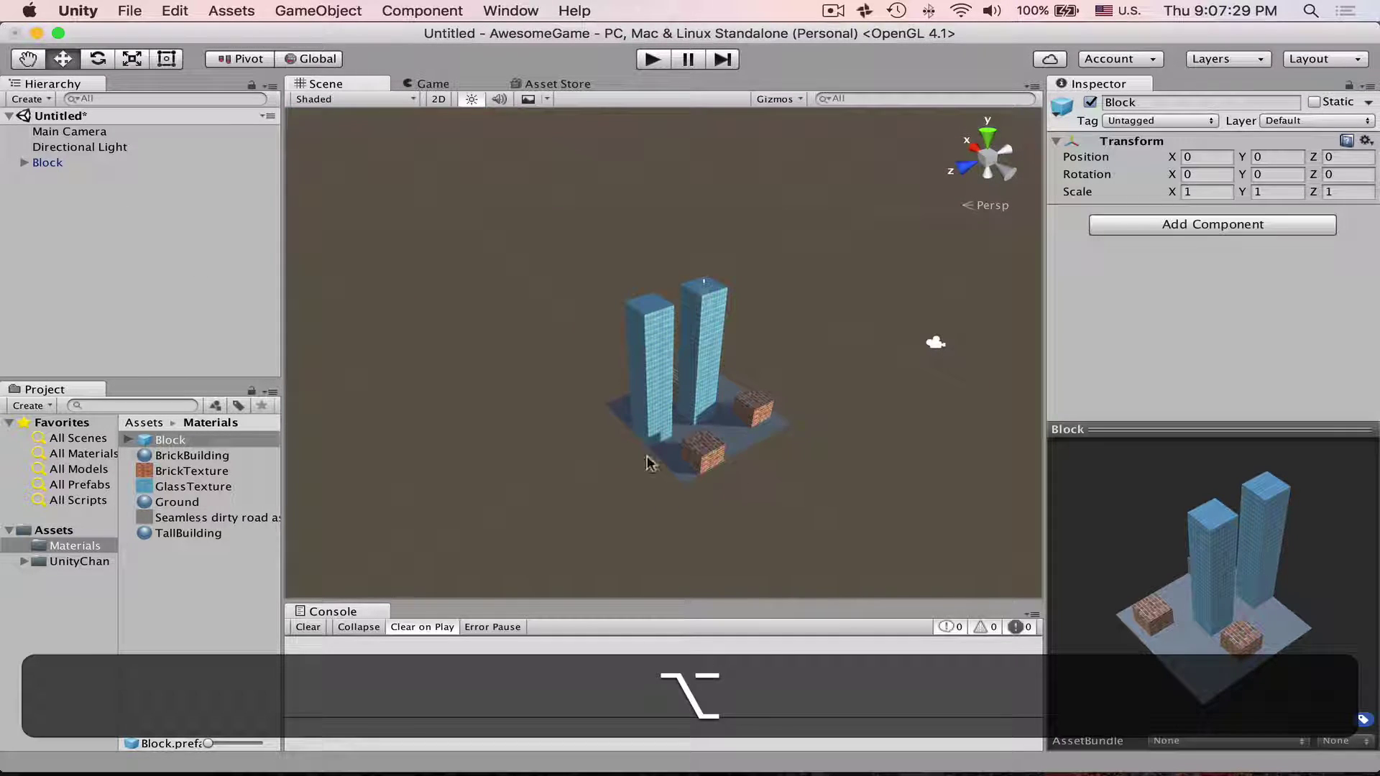
drag(170, 437, 508, 477)
alt+drag(703, 442, 516, 377)
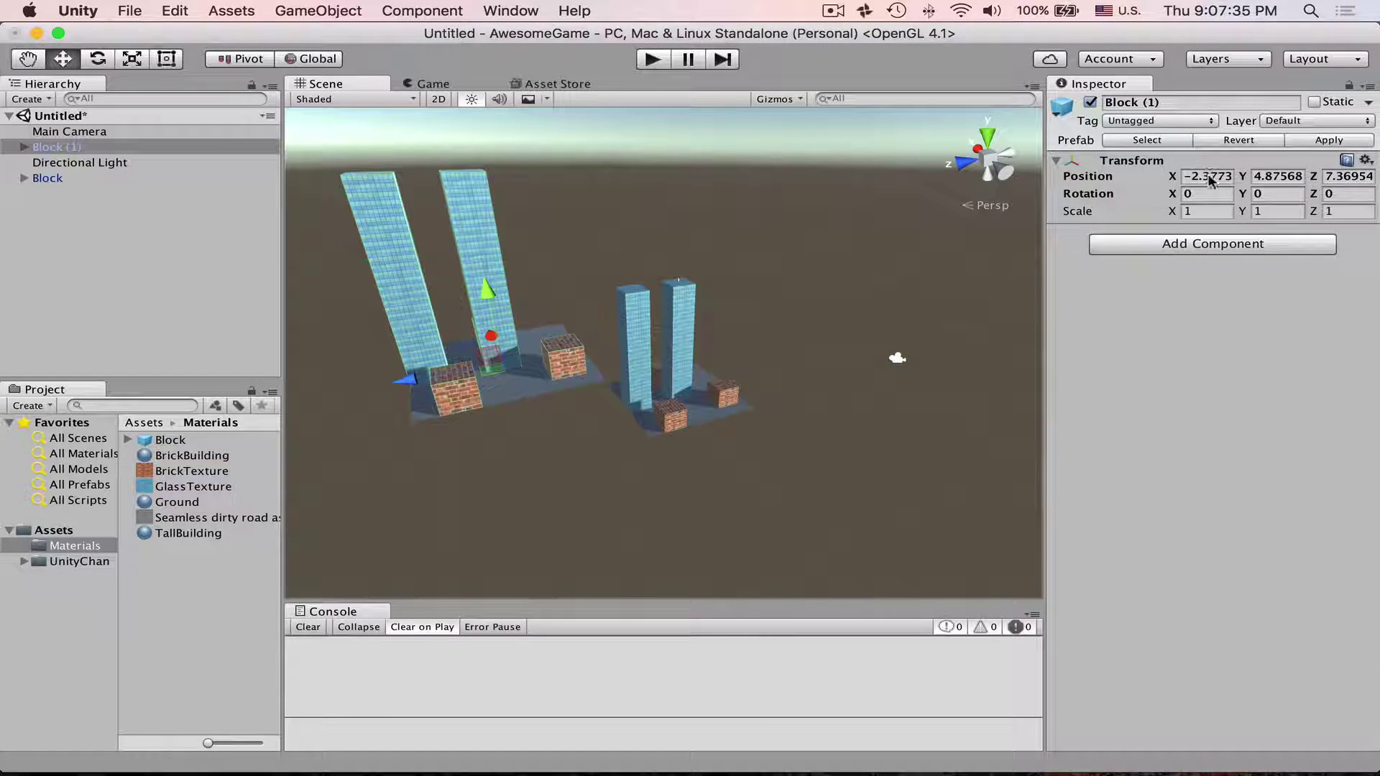
Delete the misplaced Block (1) and drag a new Block prefab instance into the scene.
click(1209, 175)
key(super+BackSpace)
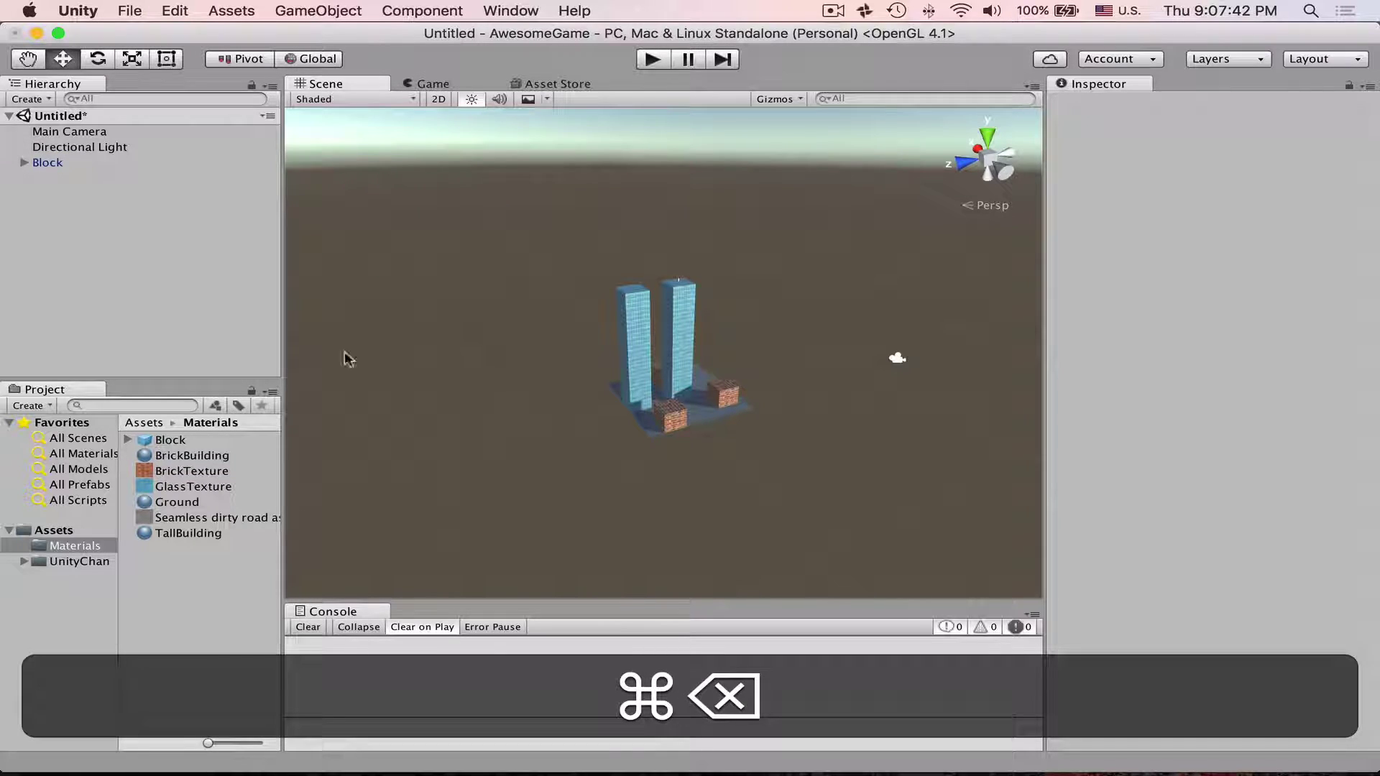
click(184, 439)
drag(160, 406, 45, 207)
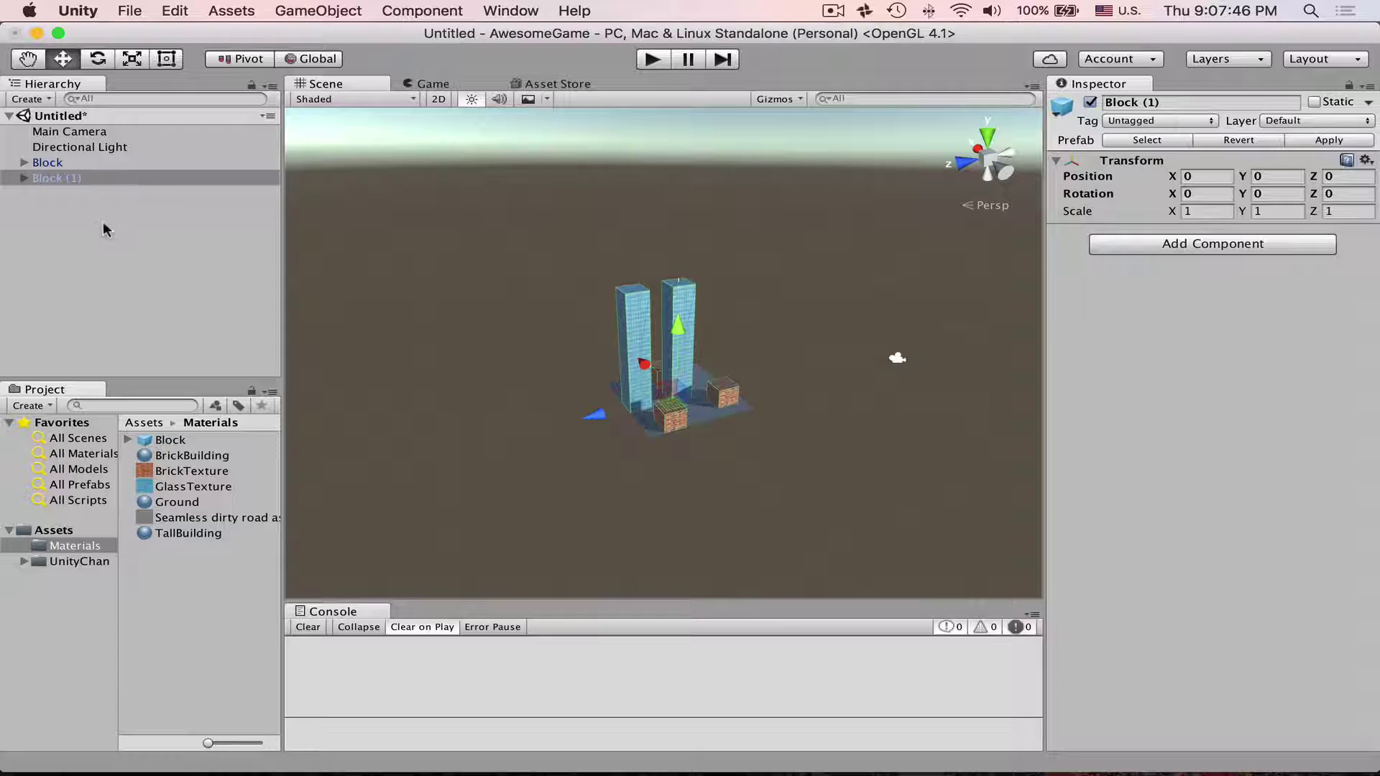
Snap the new block along Z beside the others and duplicate it with Cmd+D.
alt+drag(503, 467, 546, 460)
super+drag(596, 411, 897, 447)
key(super+d)
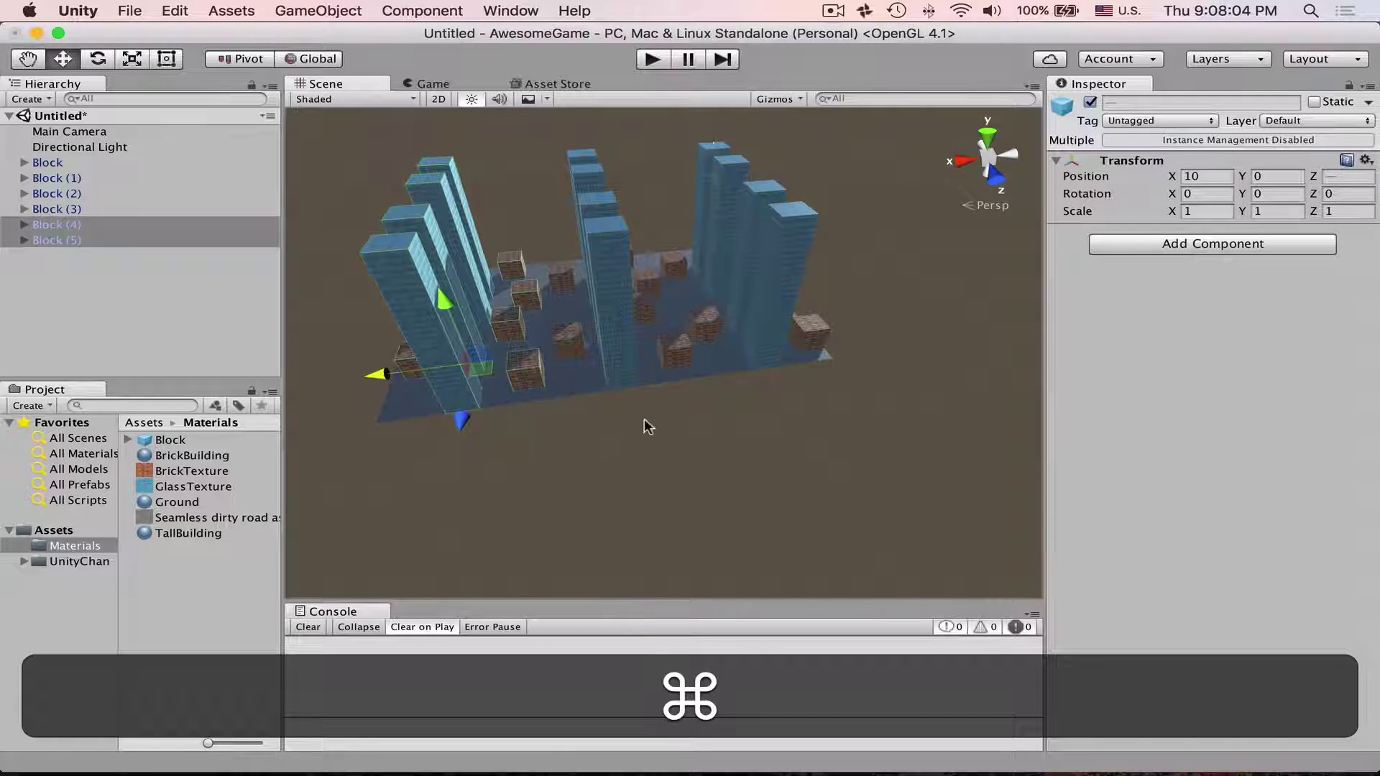
Rotate a brick building cube in Block (1) about its vertical axis.
alt+super+drag(646, 427, 713, 385)
click(704, 390)
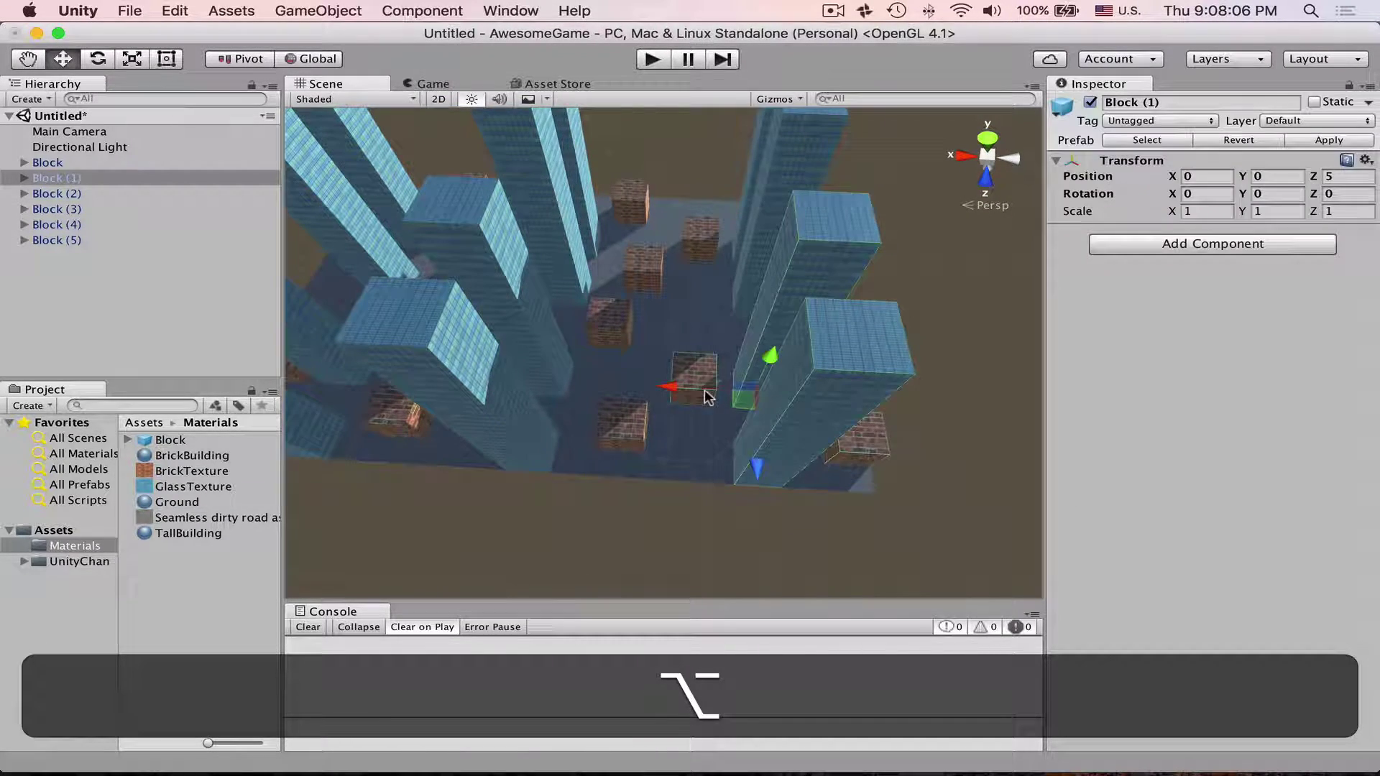
click(702, 378)
key(e)
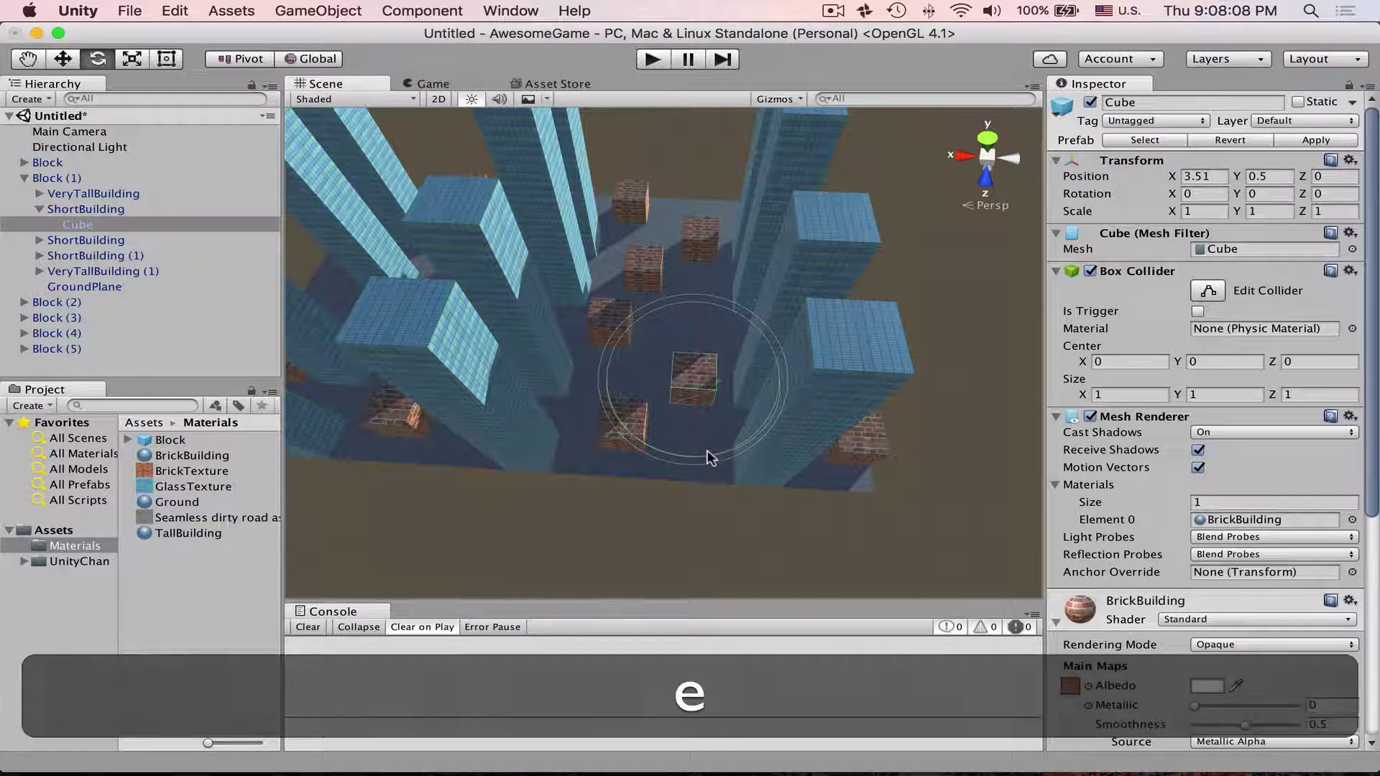
drag(707, 450, 752, 393)
Apply Block (1)'s rotated brick building to the Block prefab.
click(927, 278)
click(807, 403)
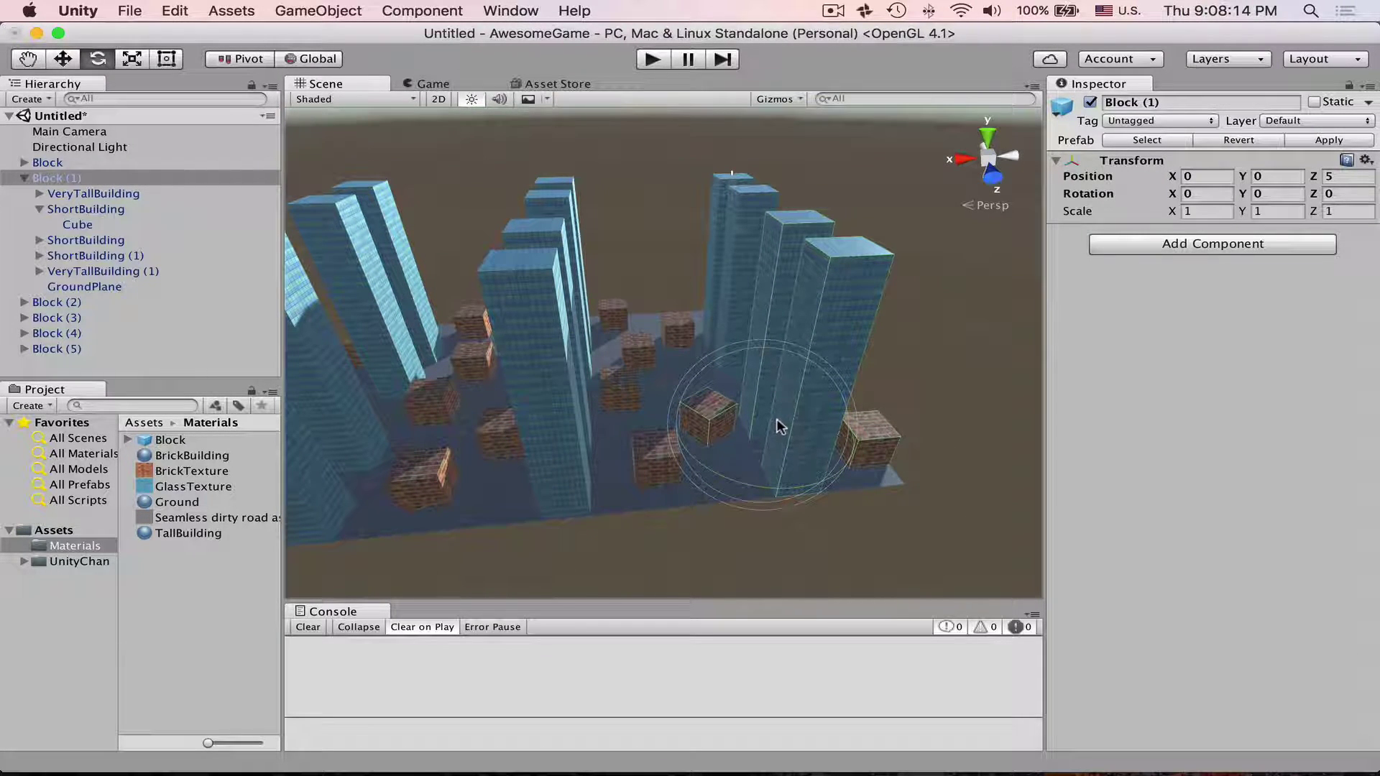
click(1321, 140)
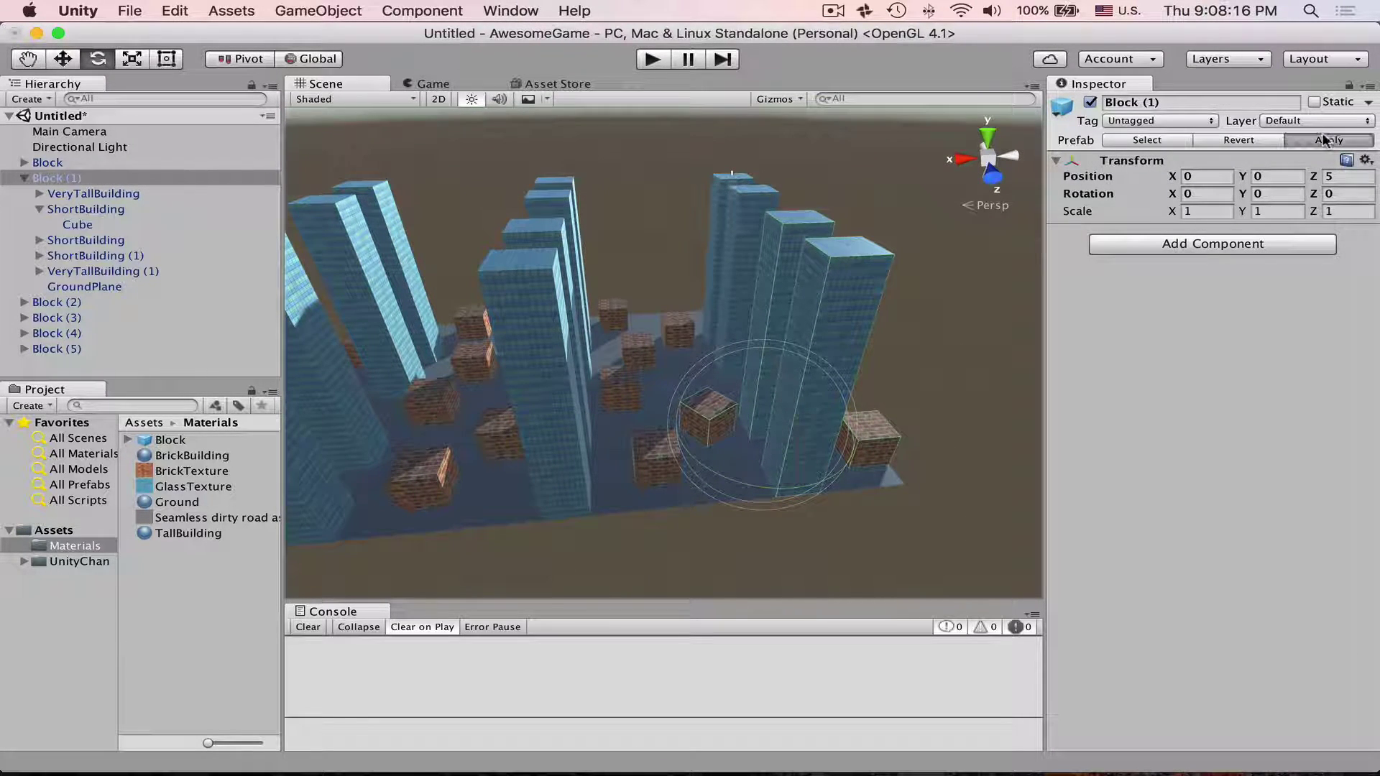
alt+drag(730, 350, 641, 446)
Delete a brick building cube from Block (3), accepting the broken prefab link, then reselect Block (3).
click(650, 460)
key(w)
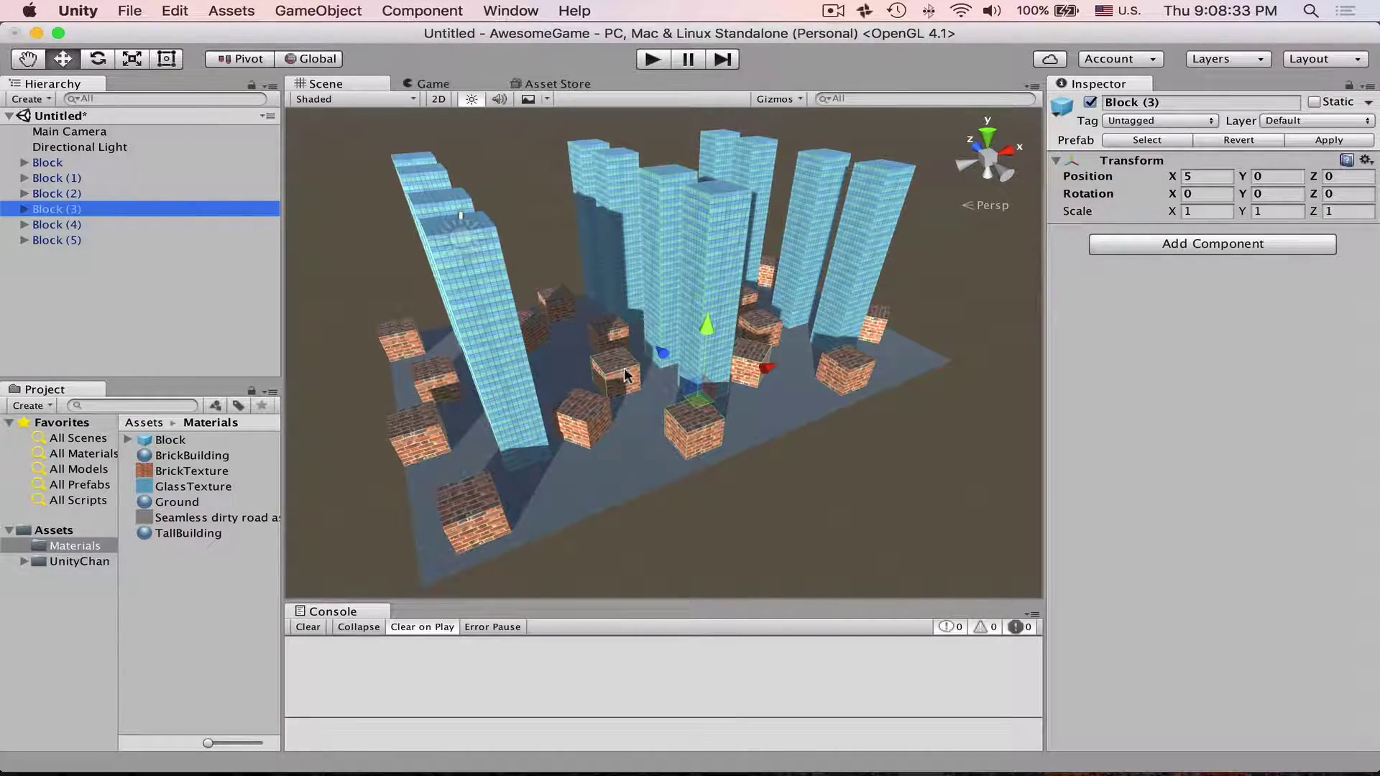
click(640, 379)
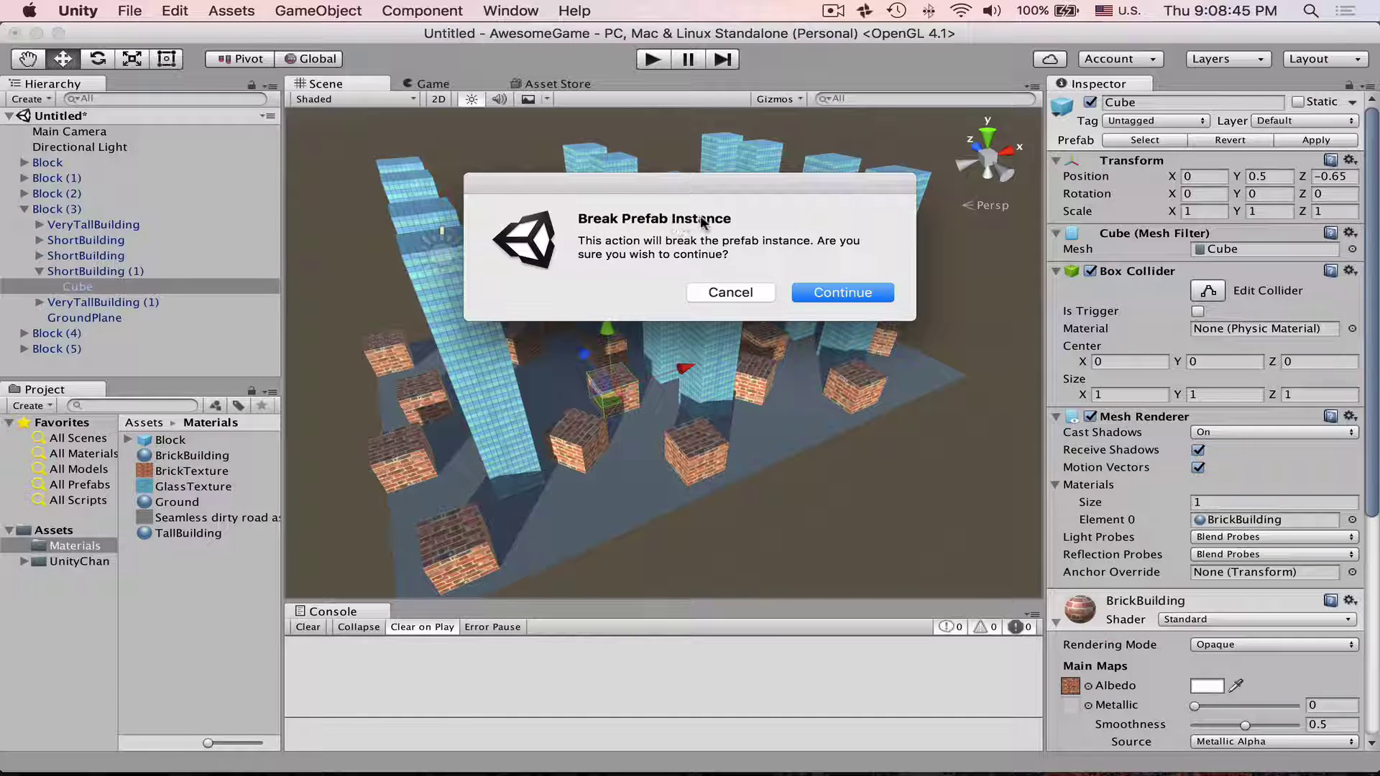
click(848, 292)
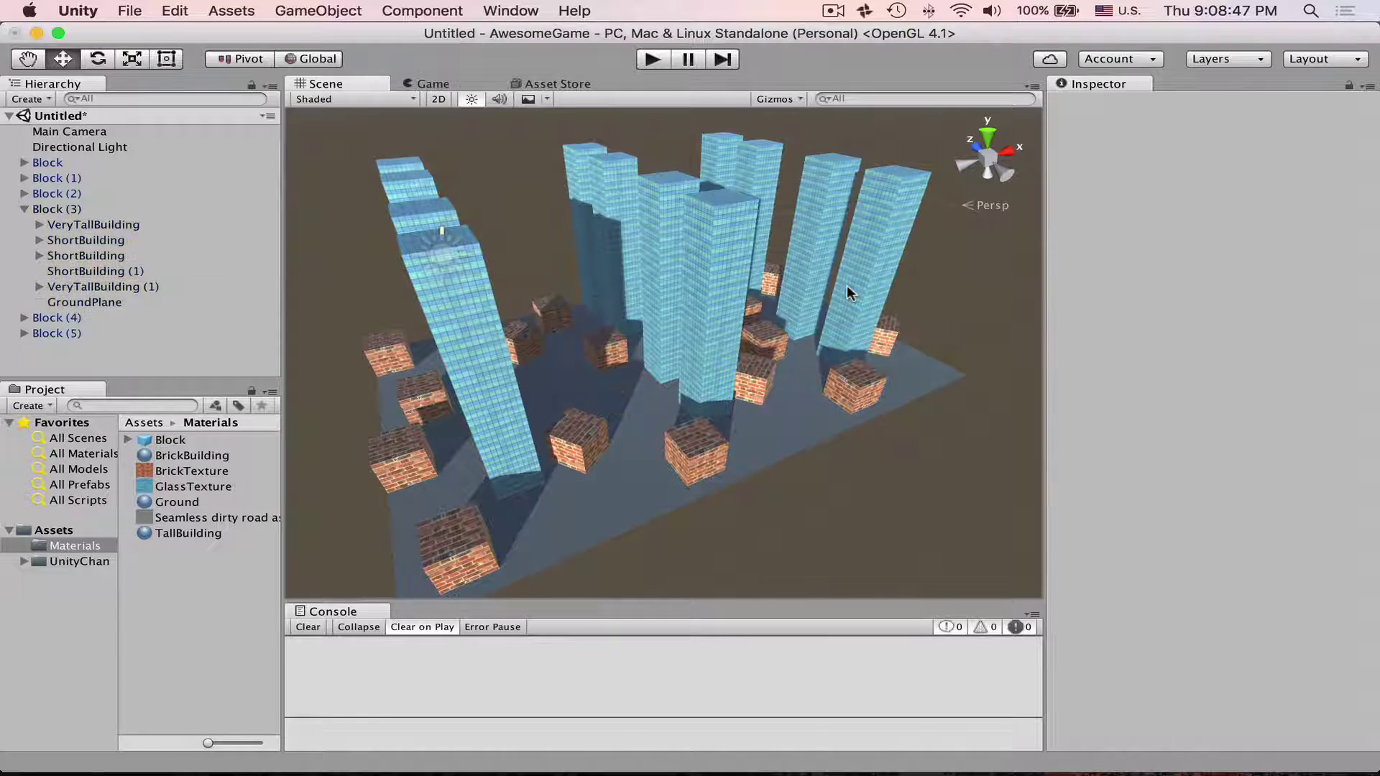
click(49, 209)
alt+drag(647, 359, 914, 436)
Apply Block (4)'s moved brick building cube to the Block prefab.
click(796, 440)
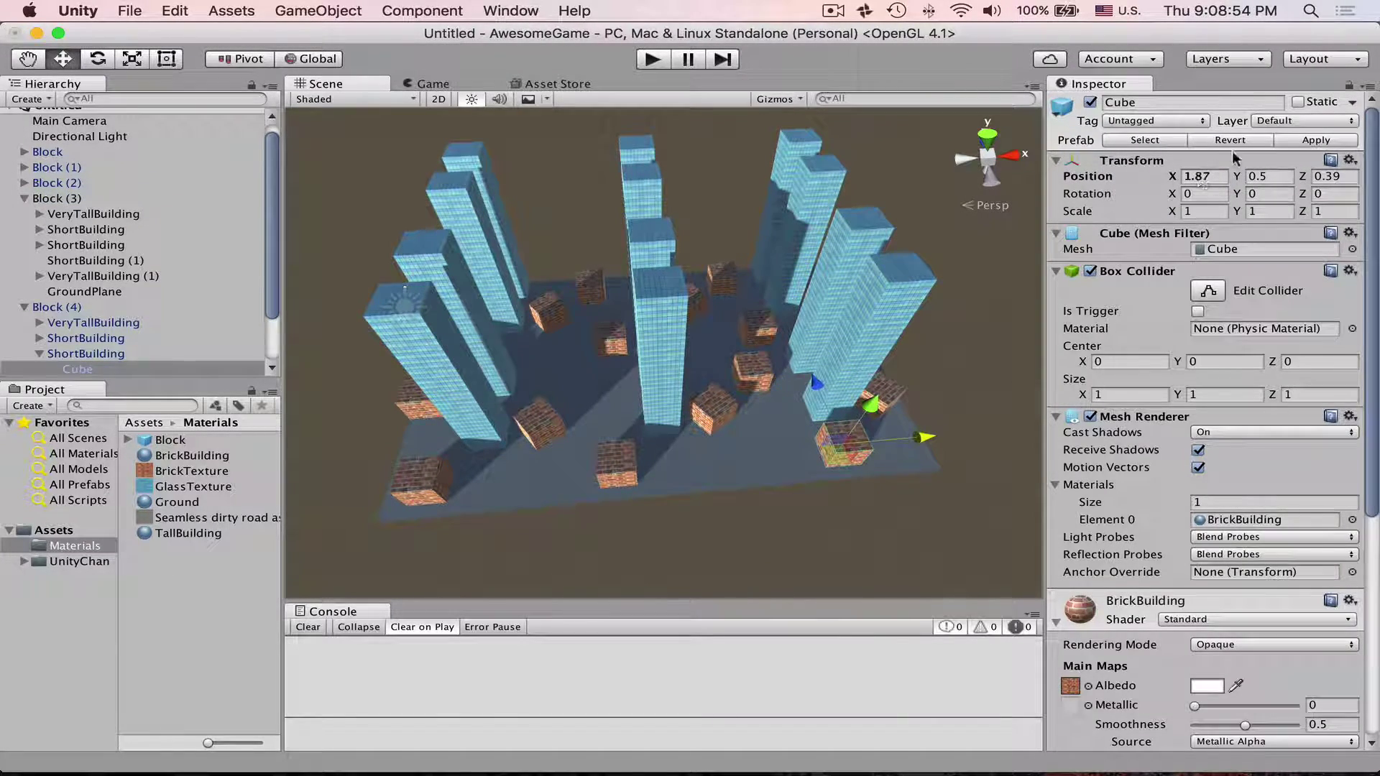
click(1308, 140)
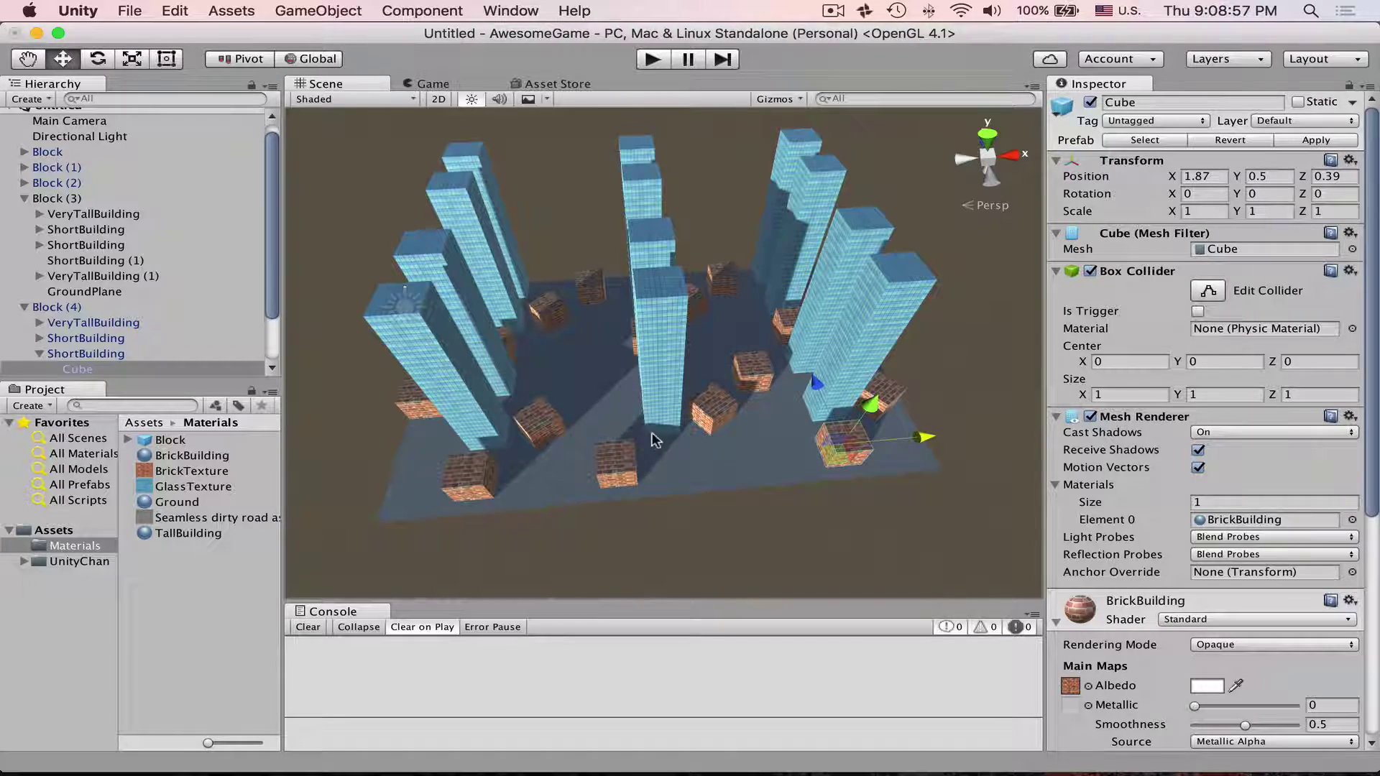
alt+drag(655, 440, 701, 427)
Revert Block (3) to the prefab state, then undo the revert to keep its changes.
click(701, 428)
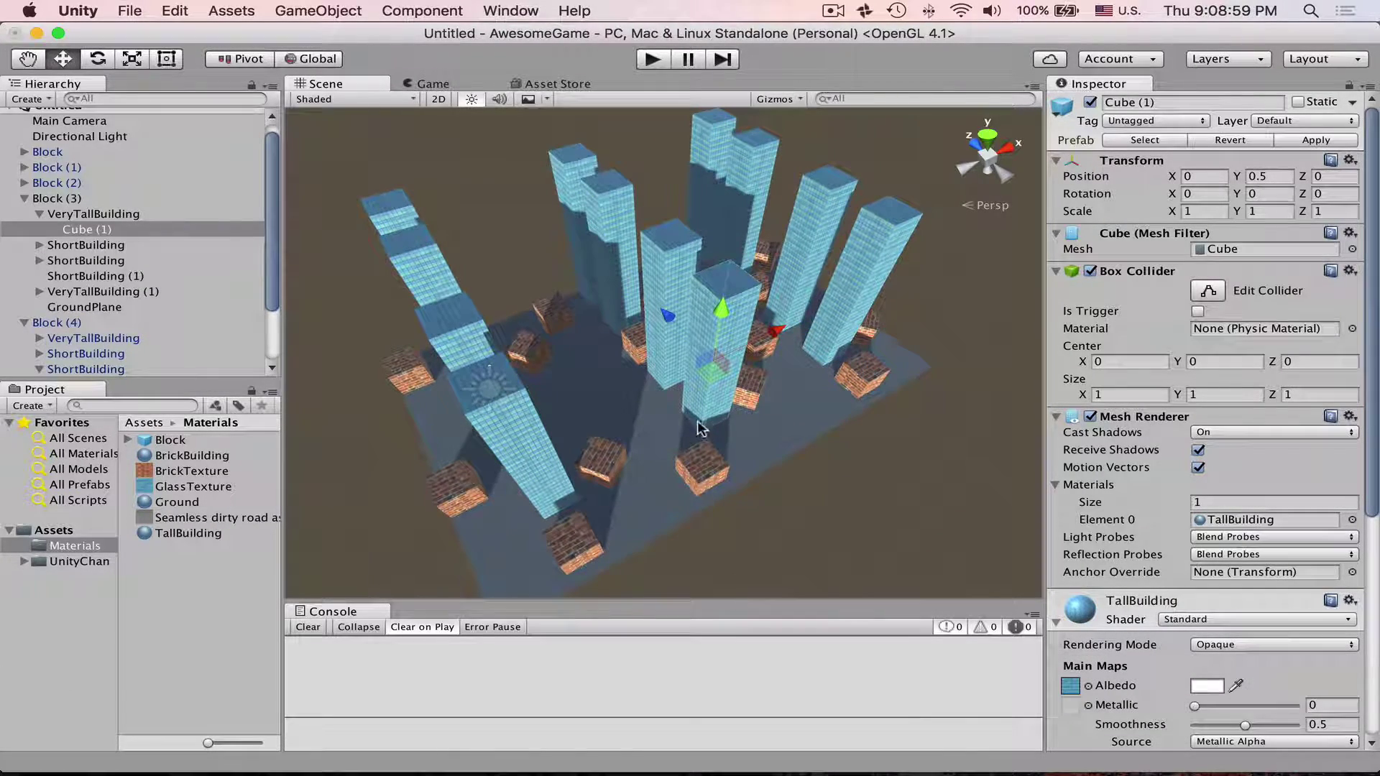
click(701, 461)
click(59, 201)
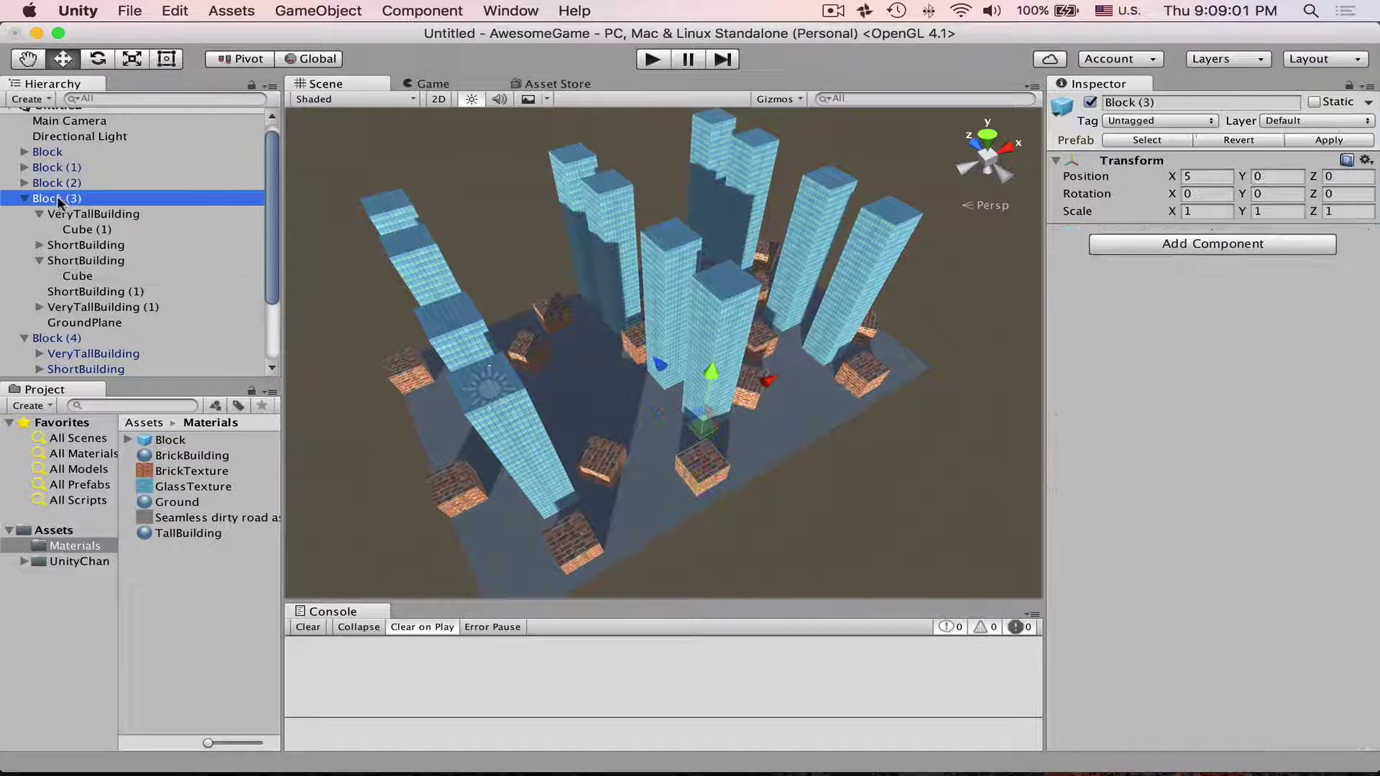
click(25, 198)
click(23, 224)
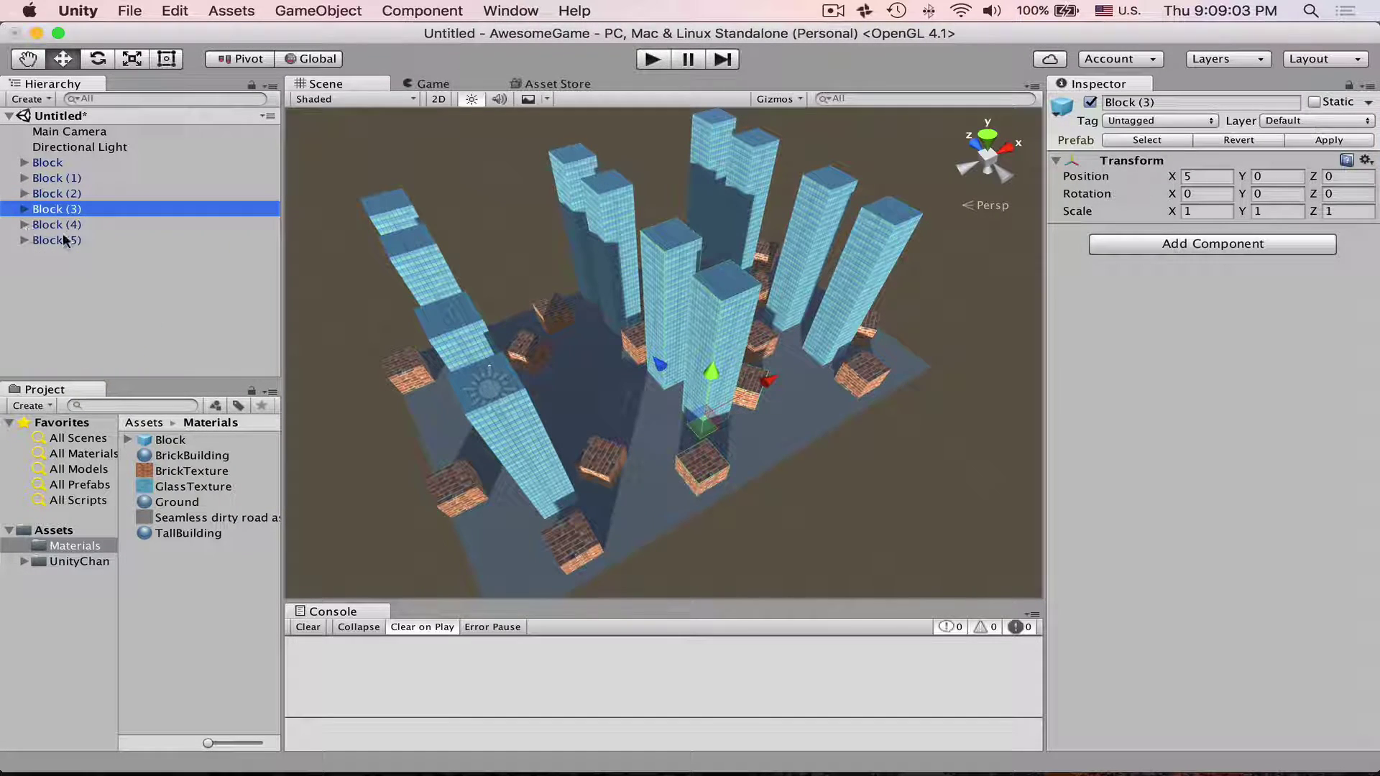
click(1233, 141)
key(super+z)
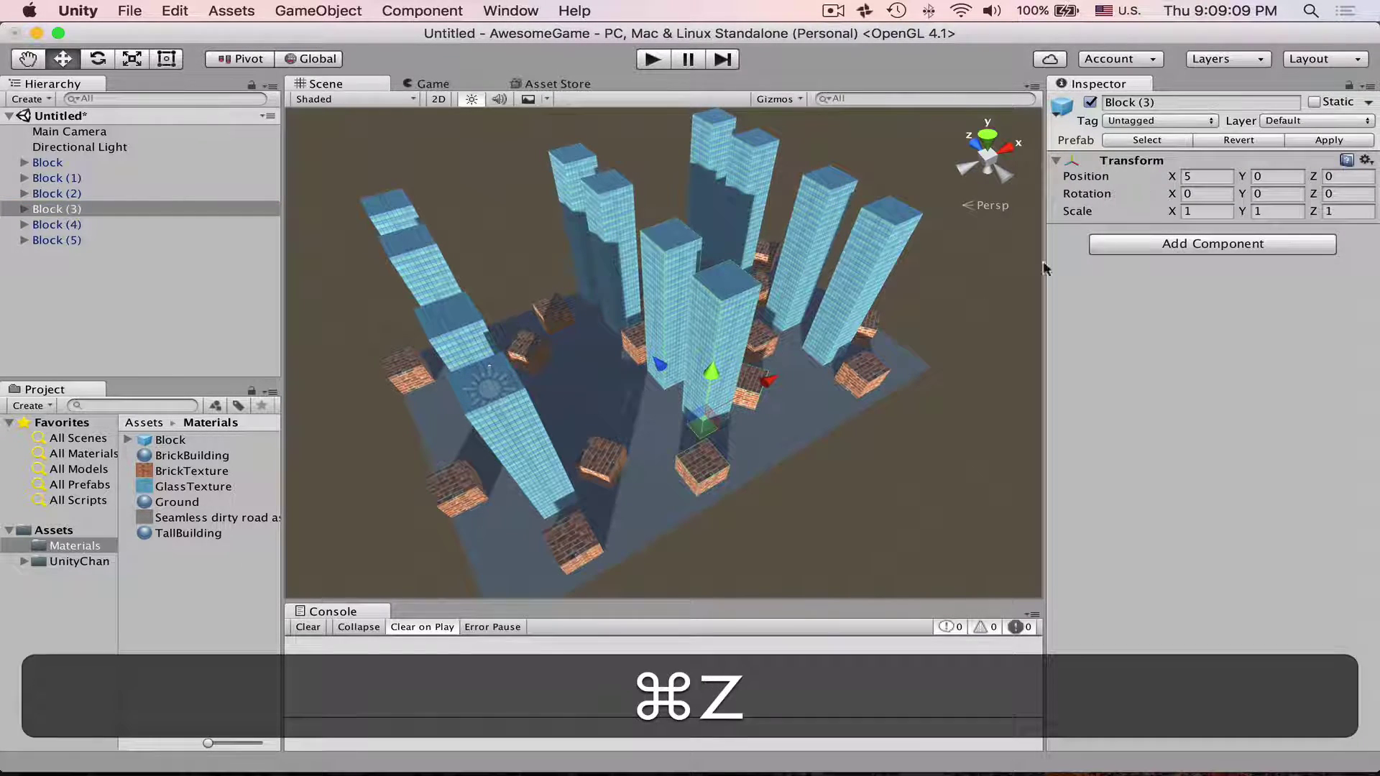
Apply Block (3)'s removed brick building to the Block prefab and orbit to inspect the city.
click(1329, 141)
alt+drag(984, 321, 655, 380)
click(56, 163)
click(66, 271)
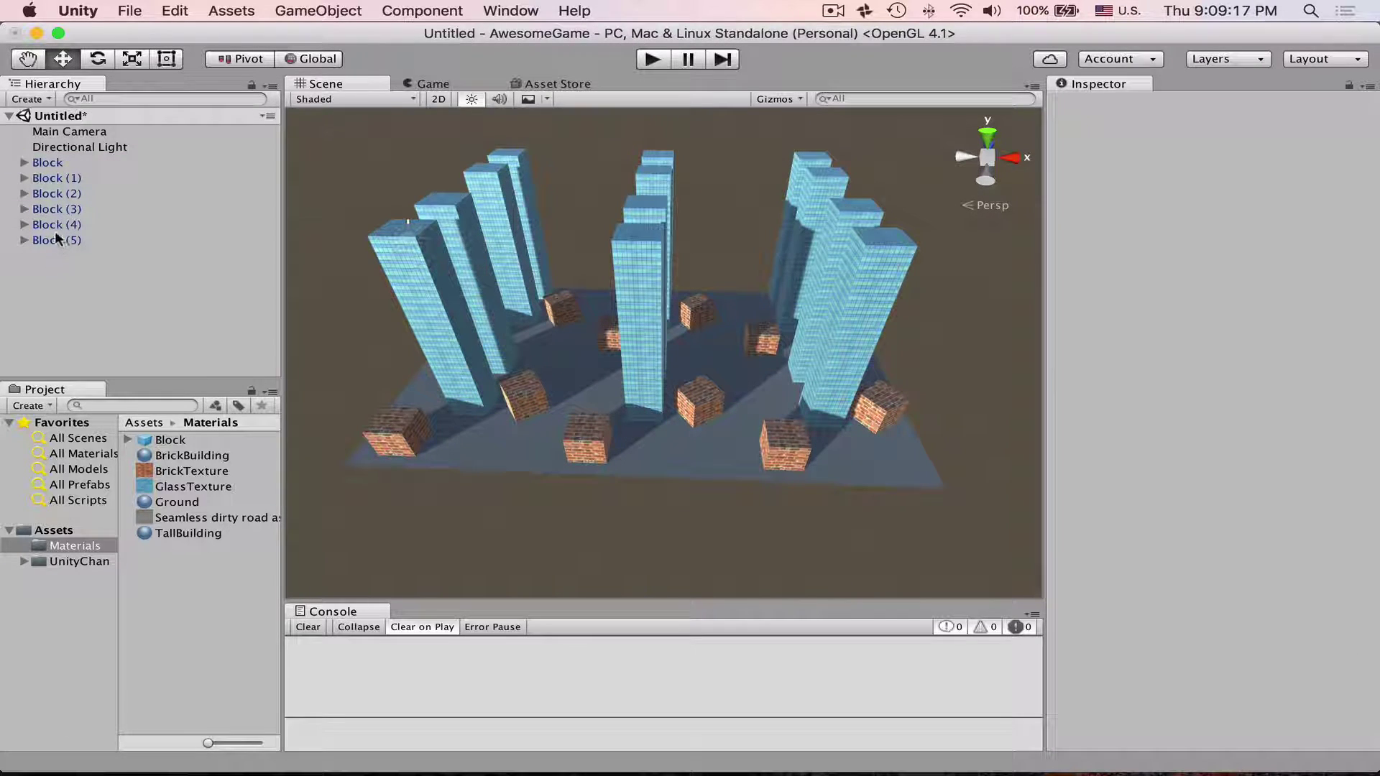
alt+drag(826, 380, 946, 385)
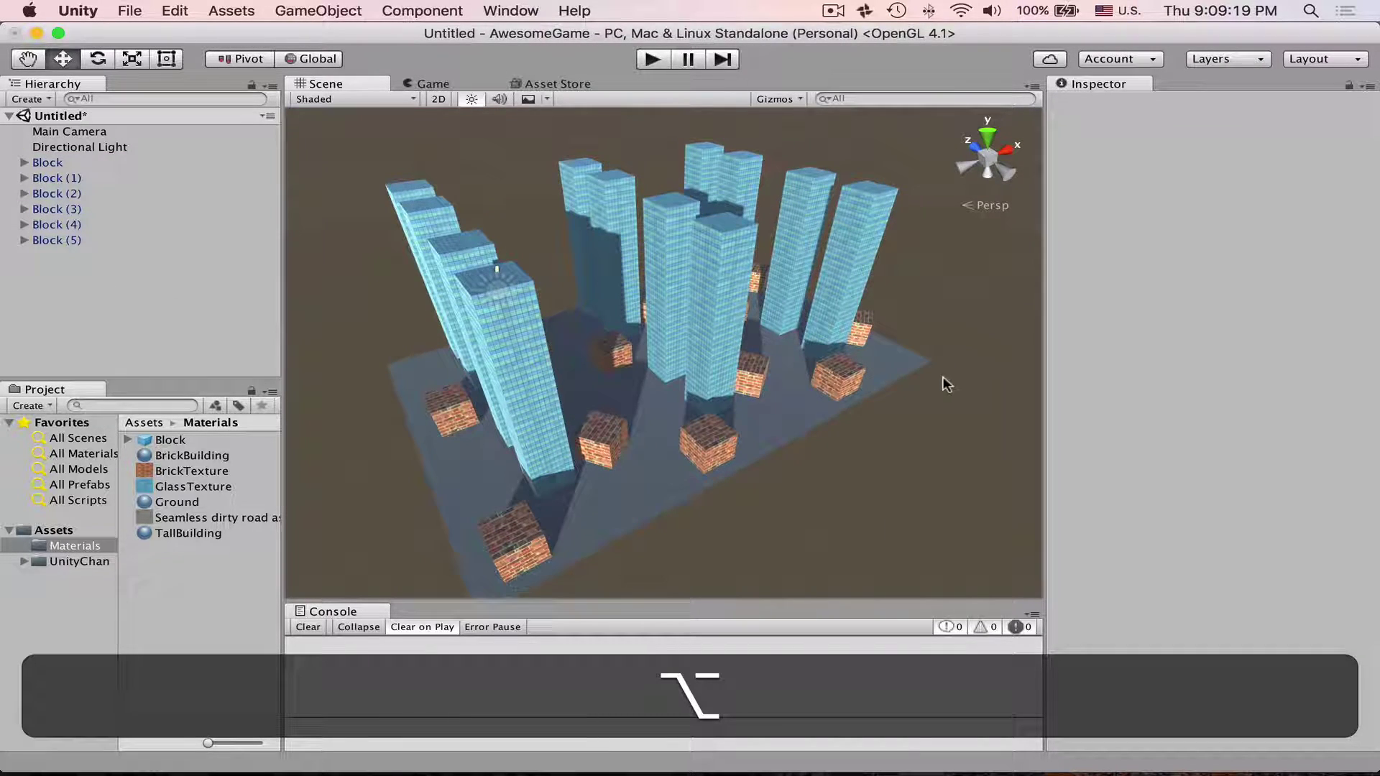